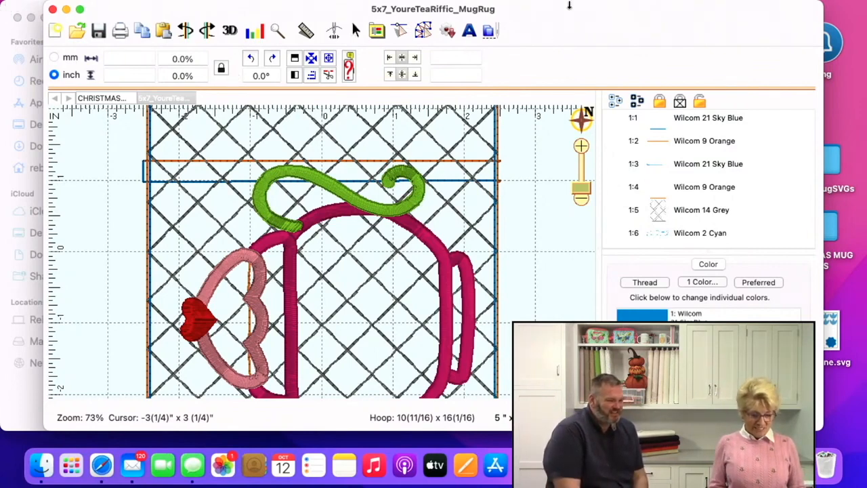
- Show the whole mug rug design on the page and turn on the Pro Mouse pointer highlighter
click(583, 201)
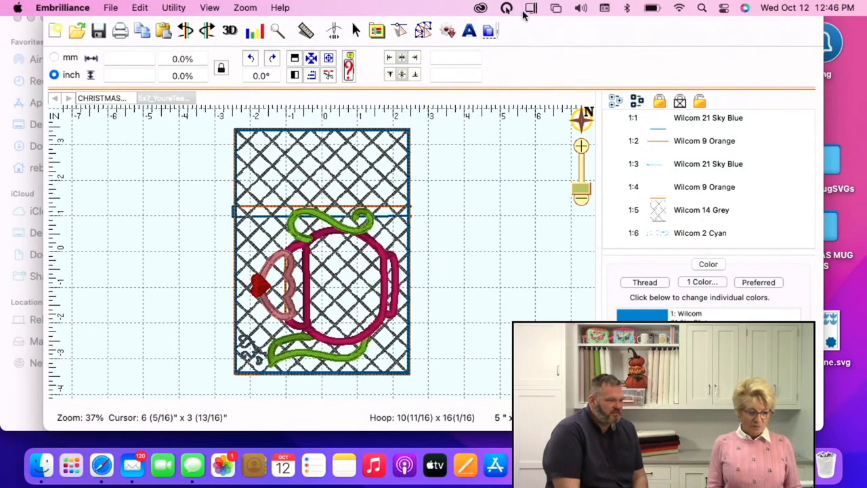
click(508, 9)
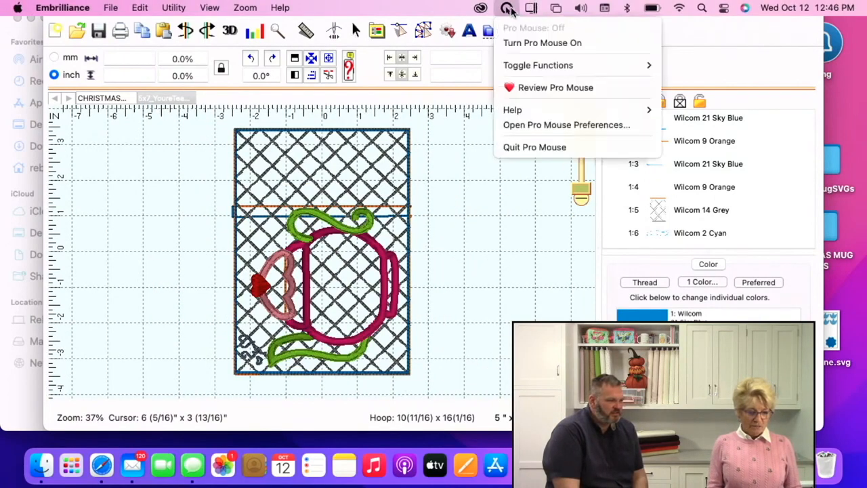
click(516, 43)
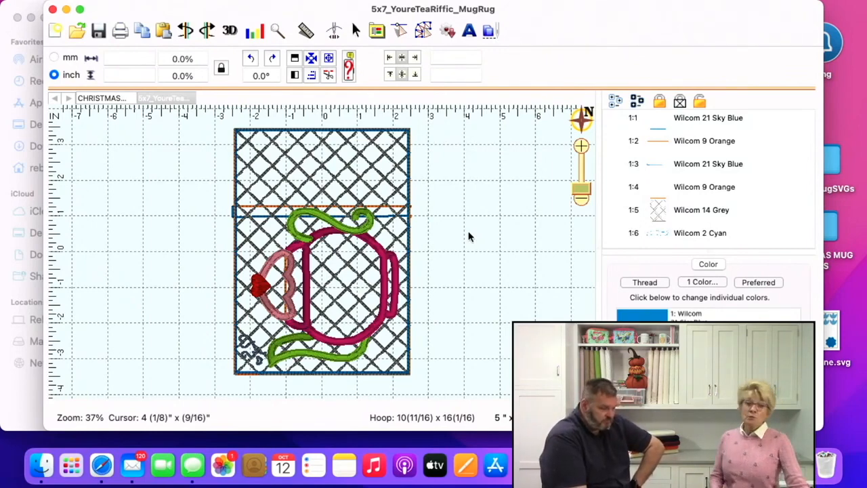
click(503, 229)
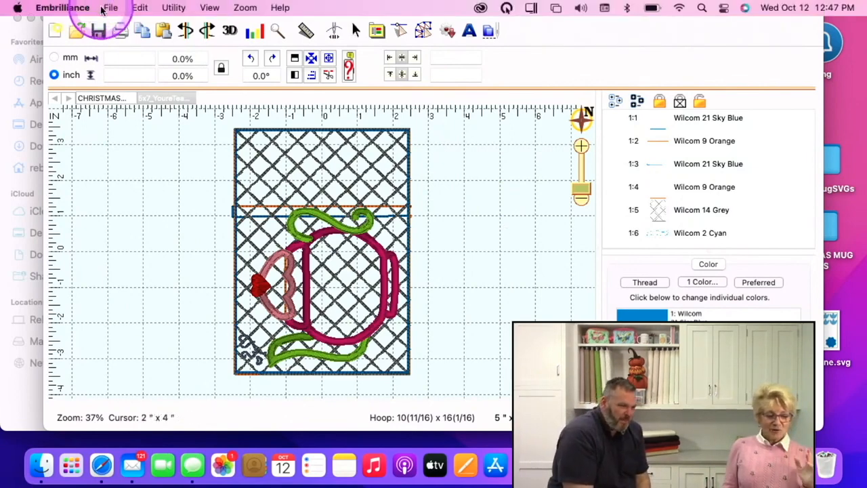
- Save the design as new stitch and working files named MyMugDesign.PES in the BLOCK TWELVE folder
click(105, 8)
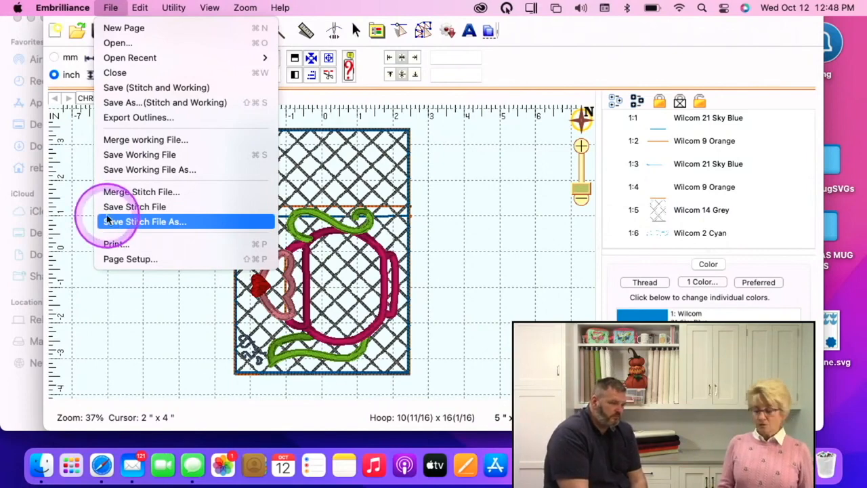
click(115, 106)
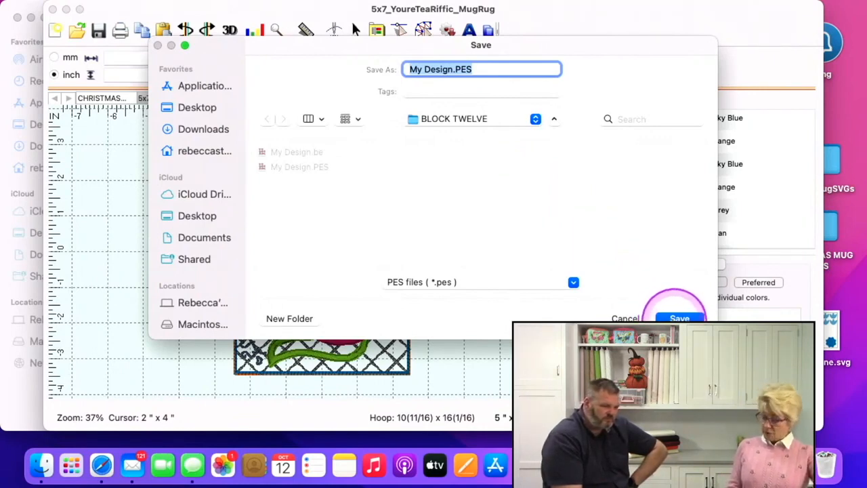
click(677, 317)
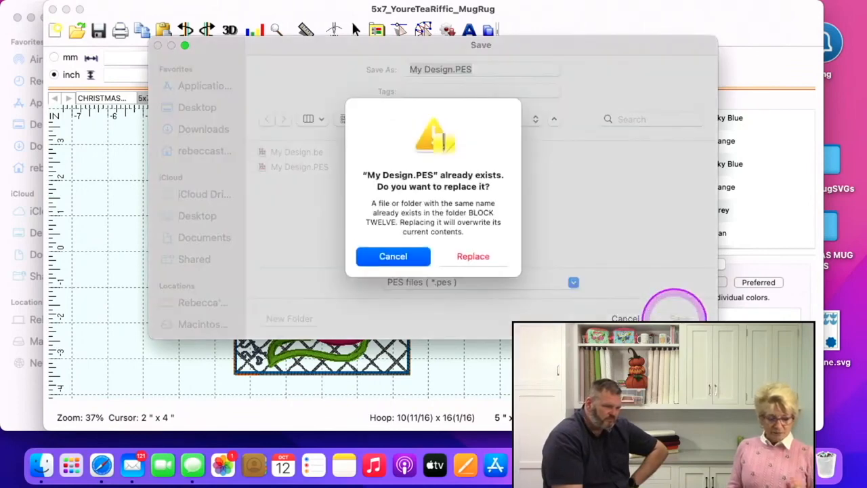
click(411, 258)
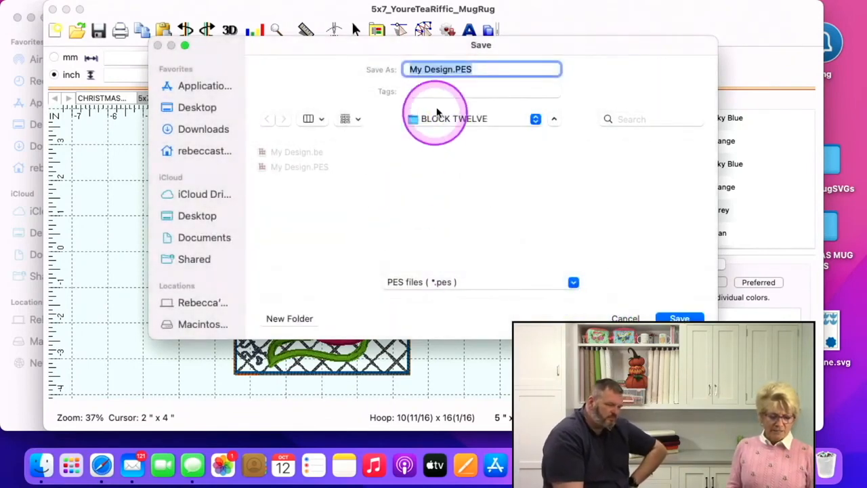
click(426, 70)
key(BackSpace)
text(Mug)
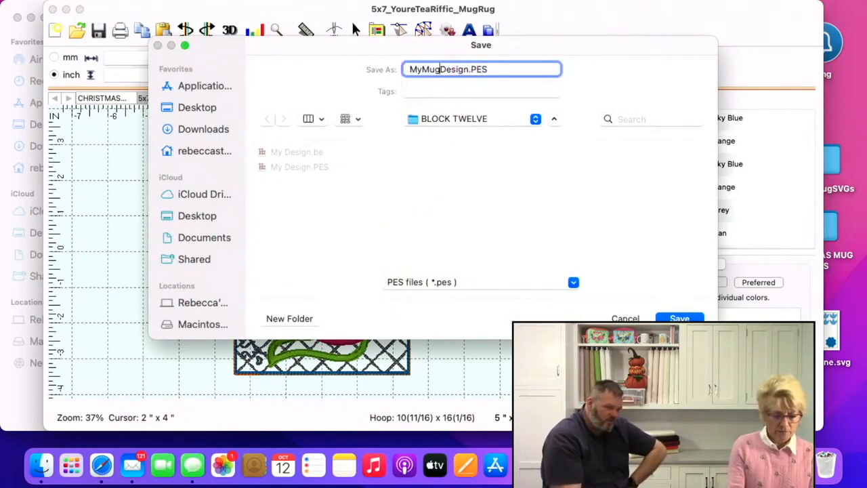
click(674, 317)
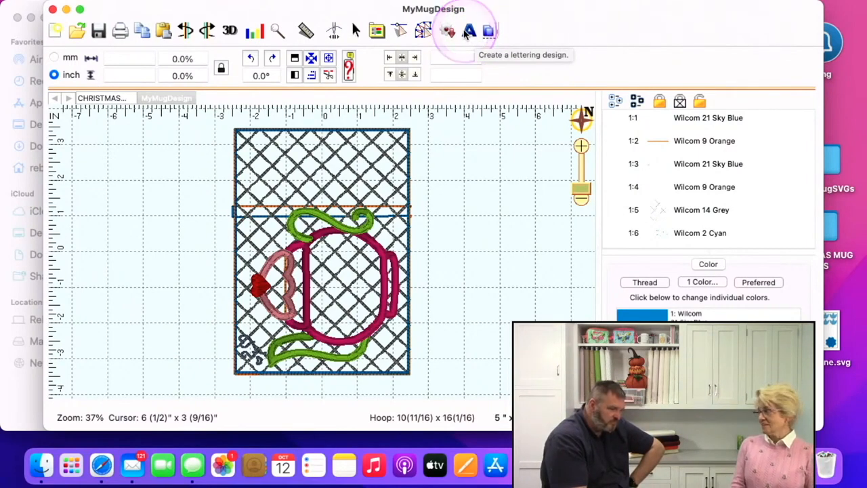
- Enlarge the object list and leave the 5x7_YoureTeaRiffic_MugRug design's color layers expanded
click(668, 132)
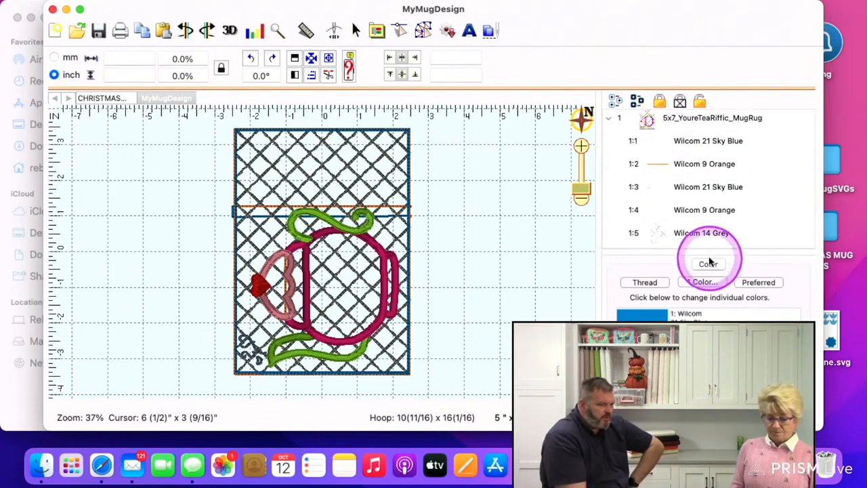
drag(707, 252, 707, 313)
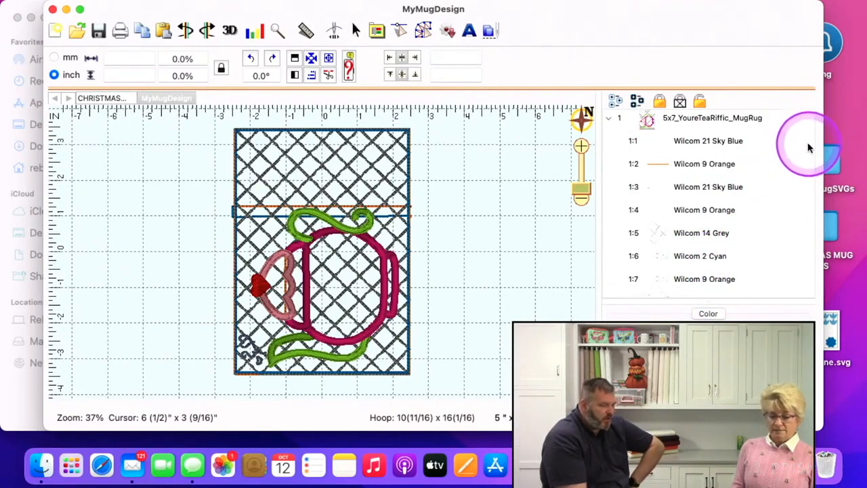
click(609, 119)
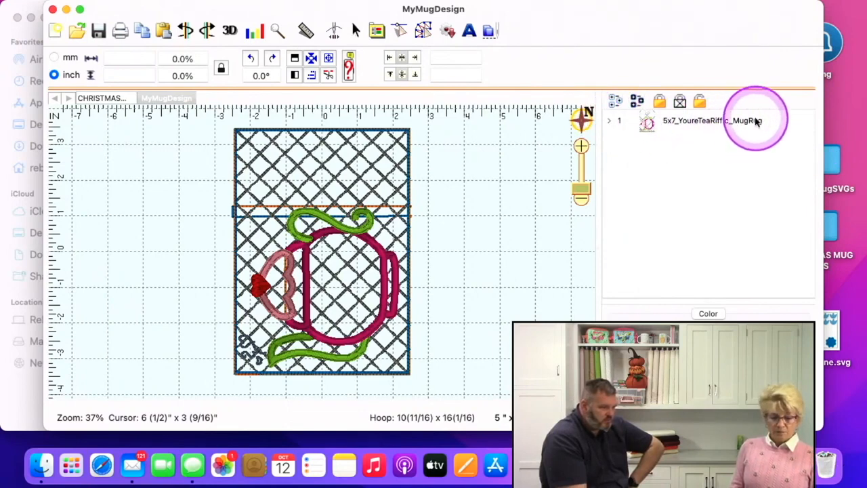
click(608, 122)
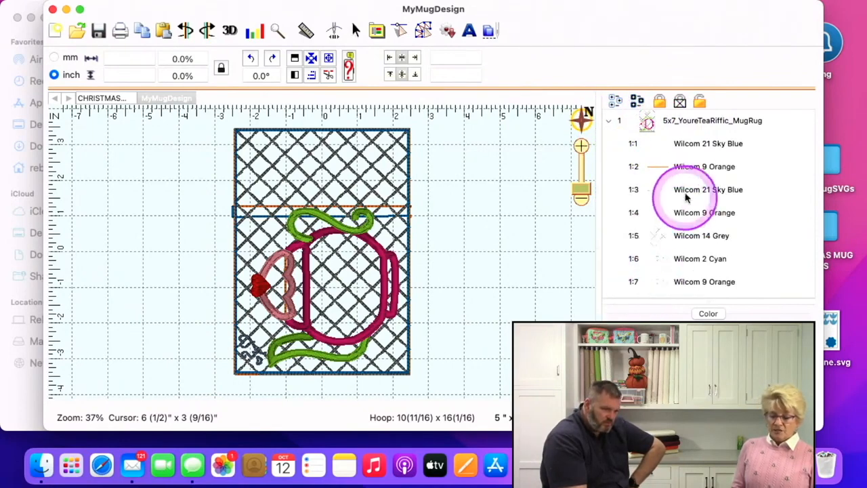
- Examine color layers 1:1 to 1:5 one by one to see which part of the mug rug each stitches
click(693, 145)
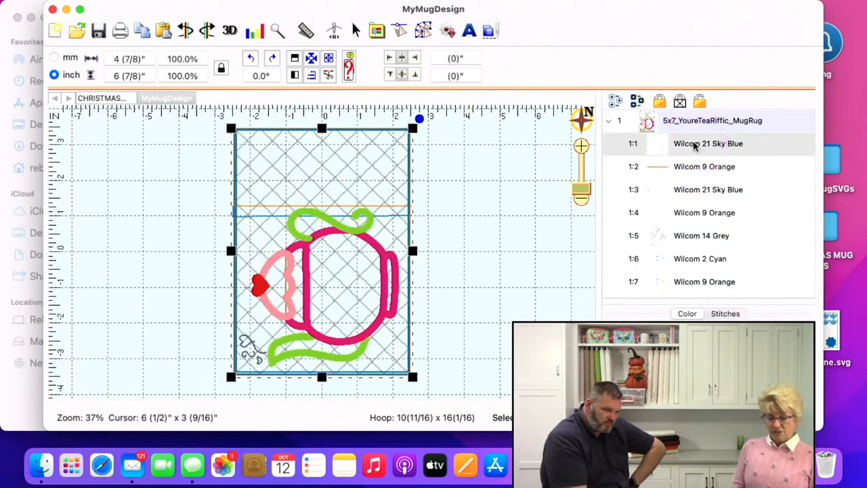
click(694, 171)
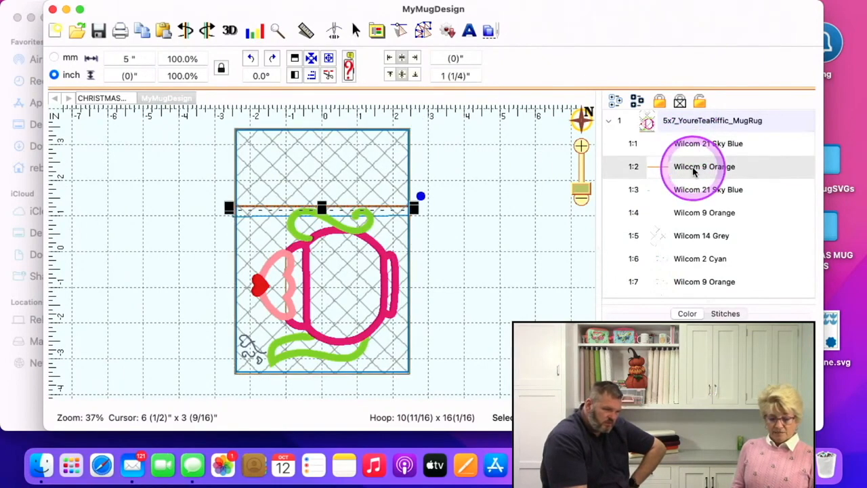
click(689, 191)
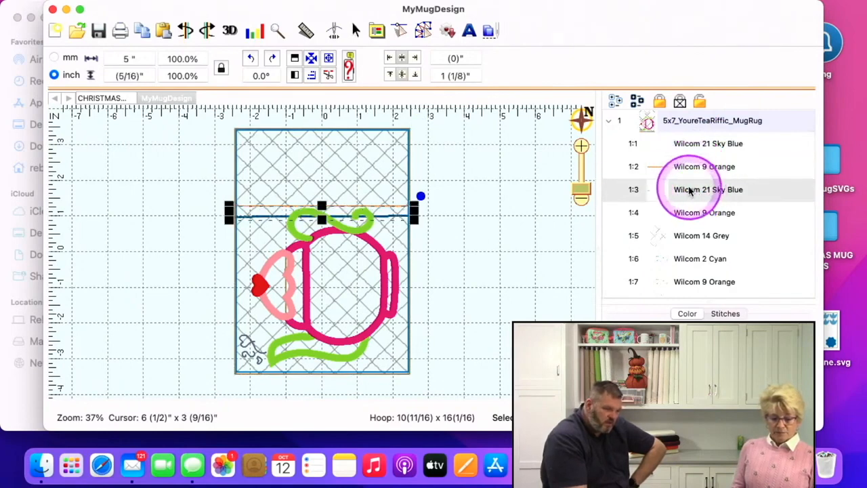
click(695, 214)
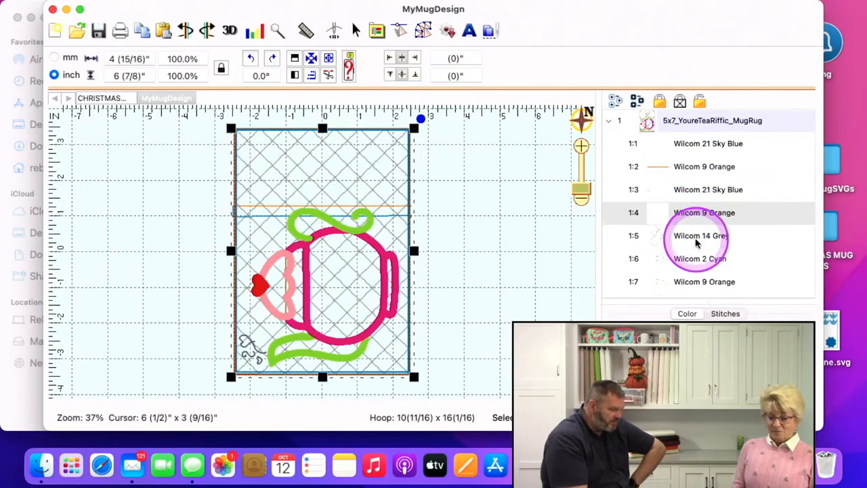
click(698, 242)
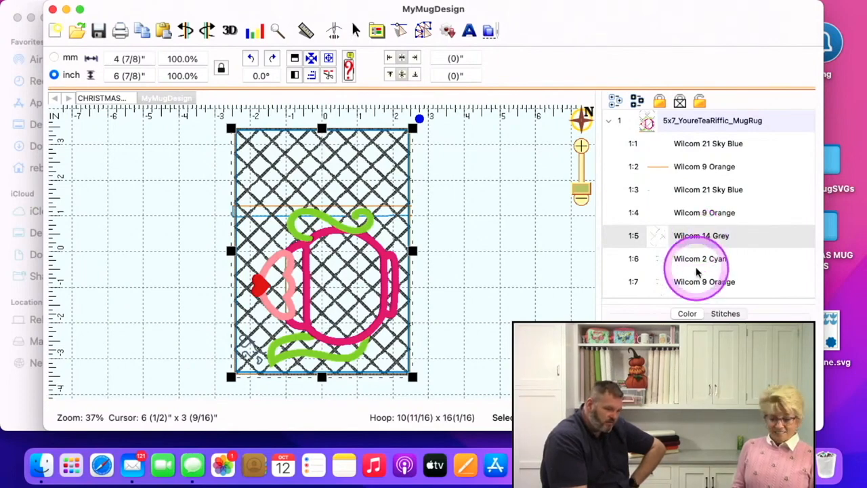
- Delete the Wilcom 2 Cyan and Wilcom 9 Orange layers that lie under the lower green shape
click(698, 264)
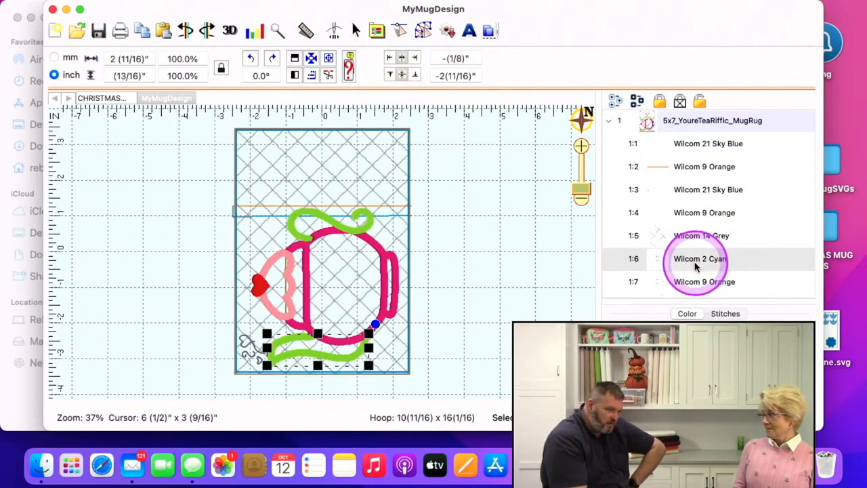
scroll(697, 266, down, 3)
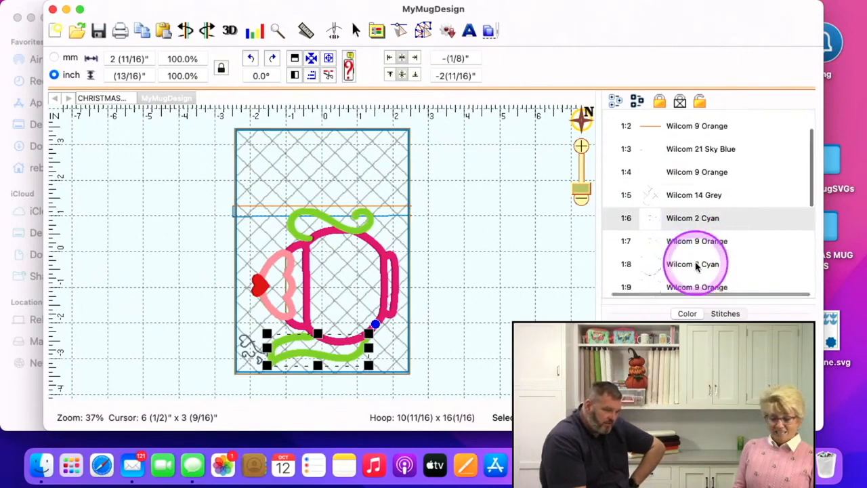
scroll(697, 267, down, 3)
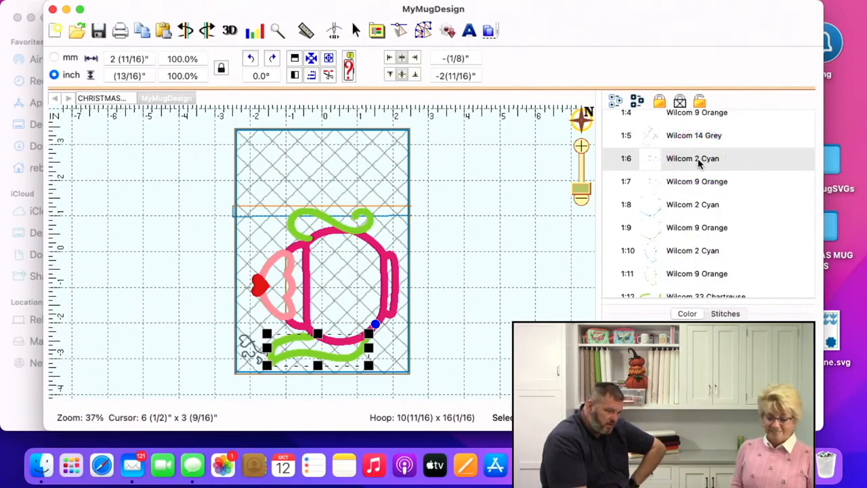
key(Delete)
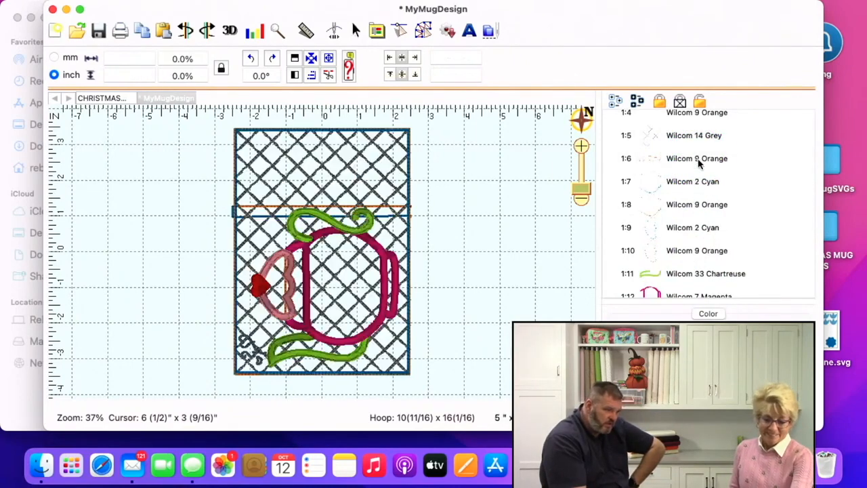
click(699, 162)
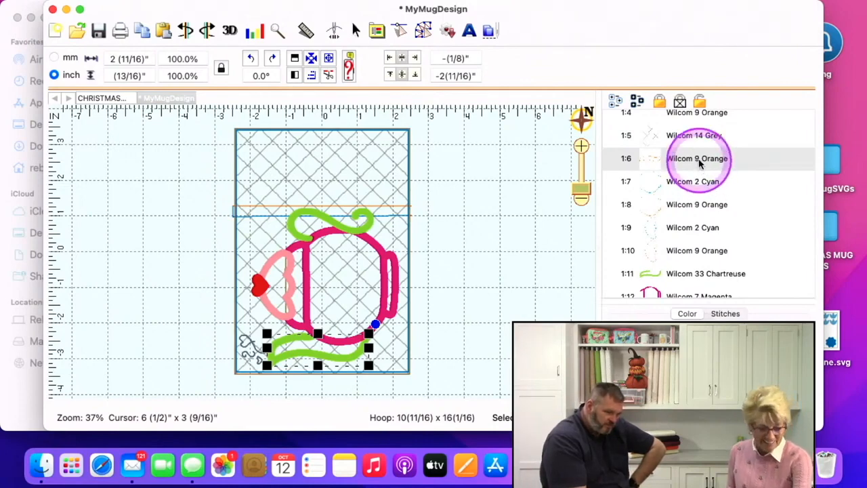
key(Delete)
- Delete the Wilcom 2 Cyan and Wilcom 9 Orange layers of the magenta pot body and of the pink scalloped shape
click(699, 165)
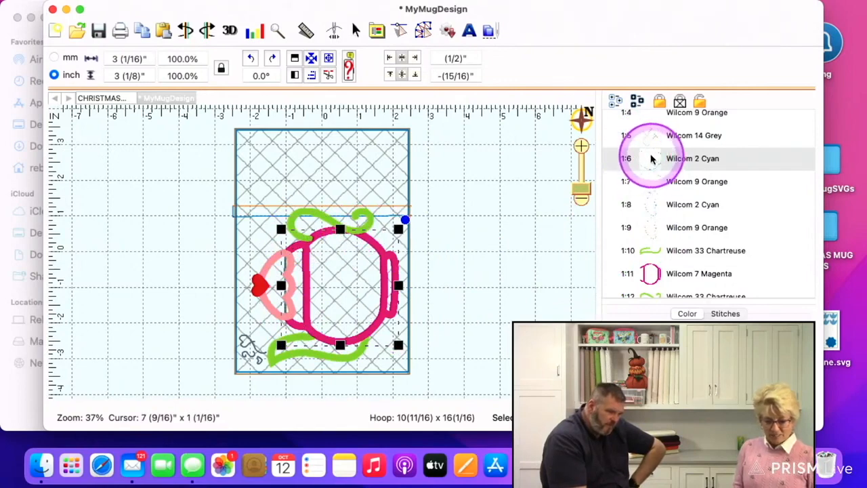
key(Delete)
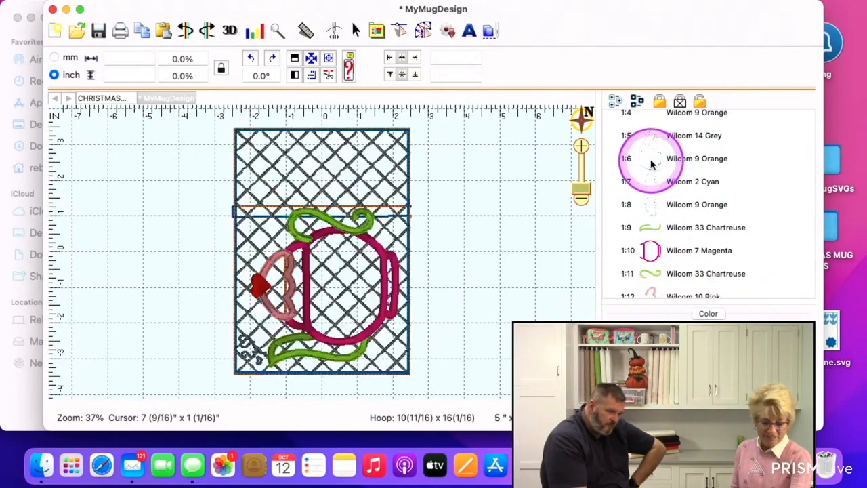
click(663, 162)
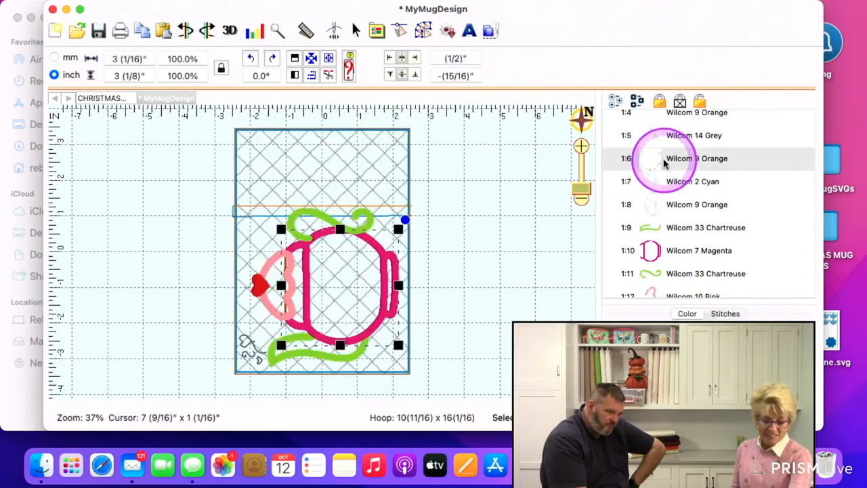
key(super+z)
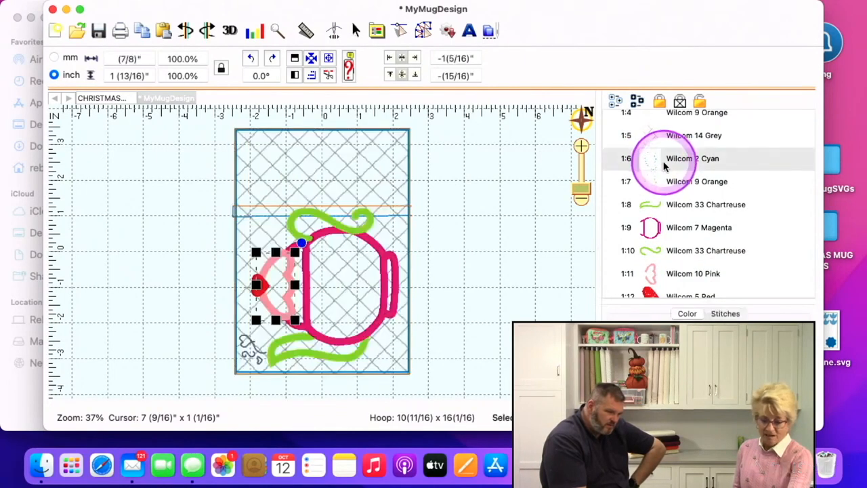
key(Delete)
click(664, 164)
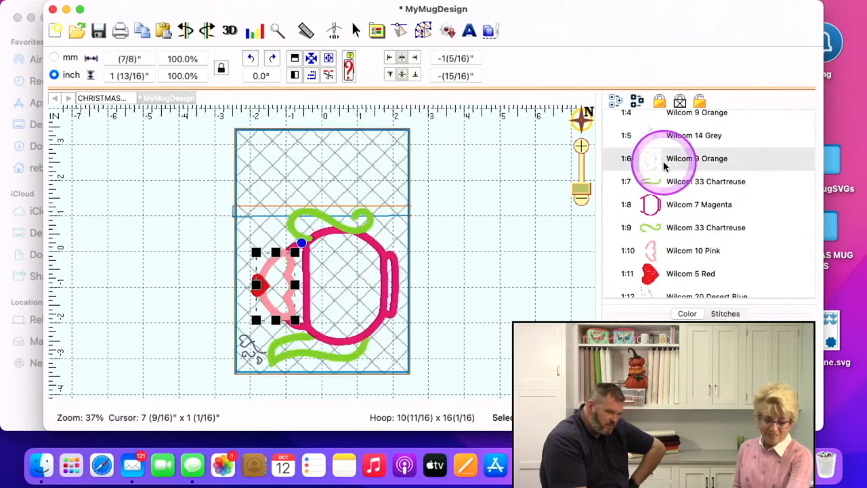
key(Delete)
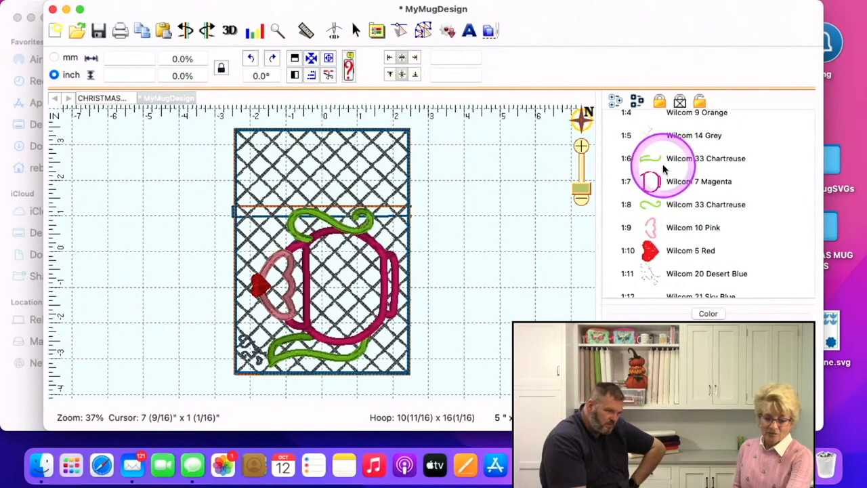
- Delete both Wilcom 33 Chartreuse outlines and the Wilcom 7 Magenta pot outline
click(663, 166)
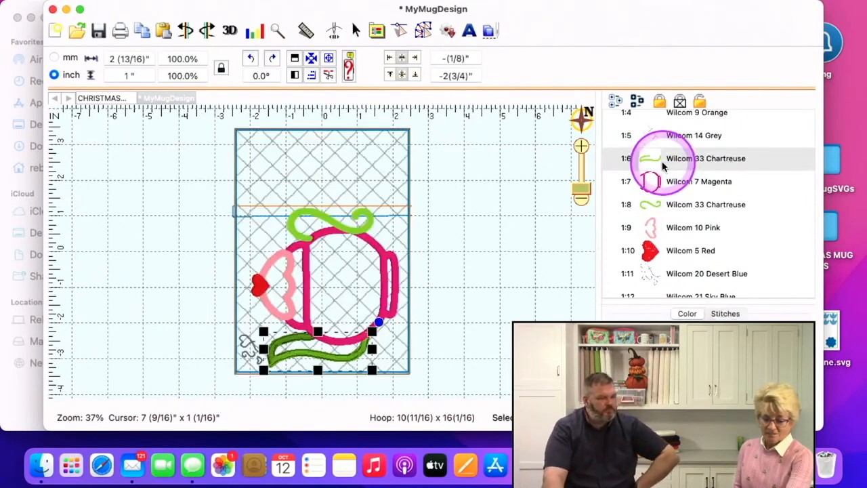
key(Delete)
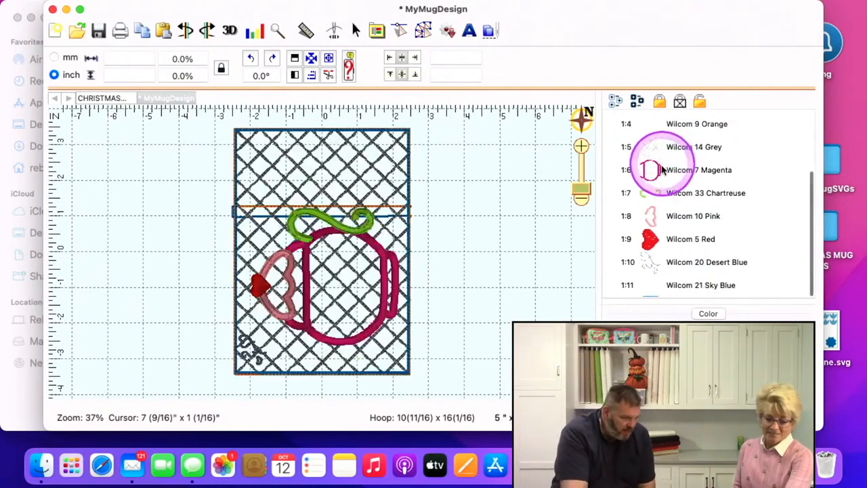
click(662, 173)
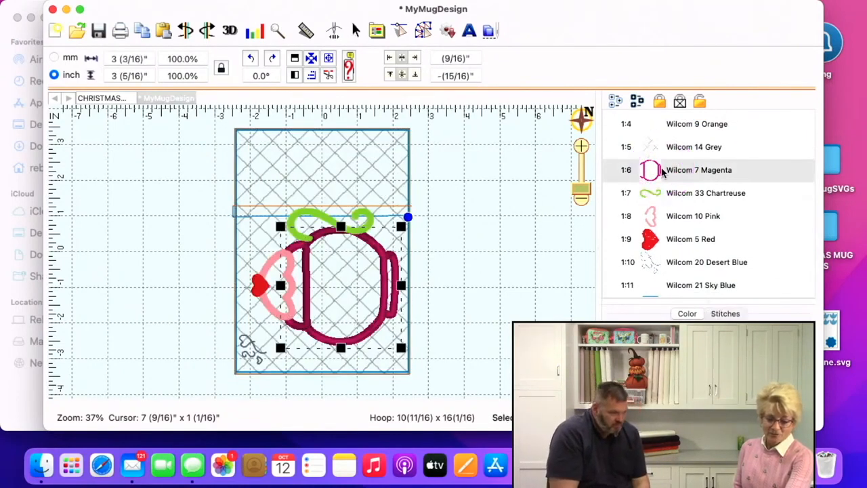
click(662, 192)
key(Delete)
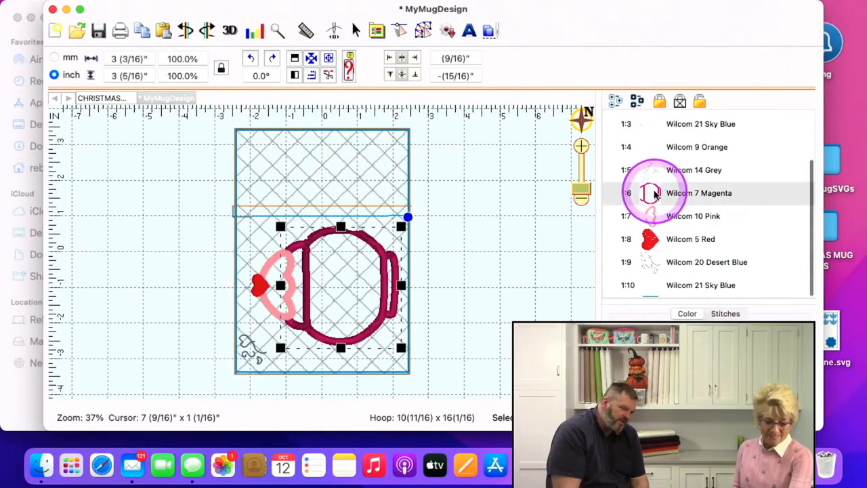
key(Delete)
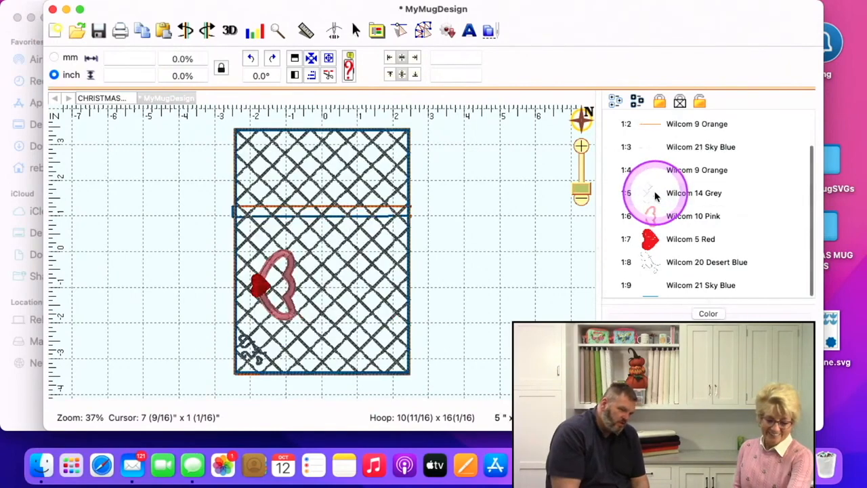
- Delete the Wilcom 10 Pink scalloped outline, the Wilcom 5 Red heart and the Wilcom 20 Desert Blue scrollwork layers
click(656, 215)
key(Delete)
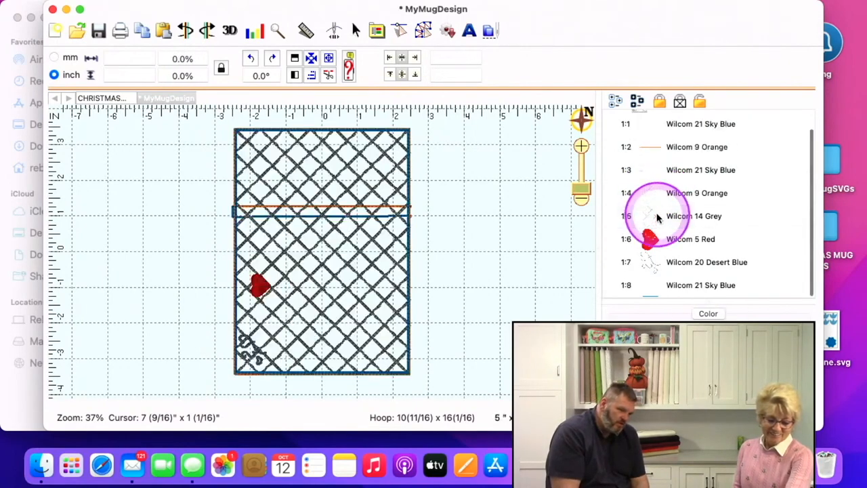
click(657, 240)
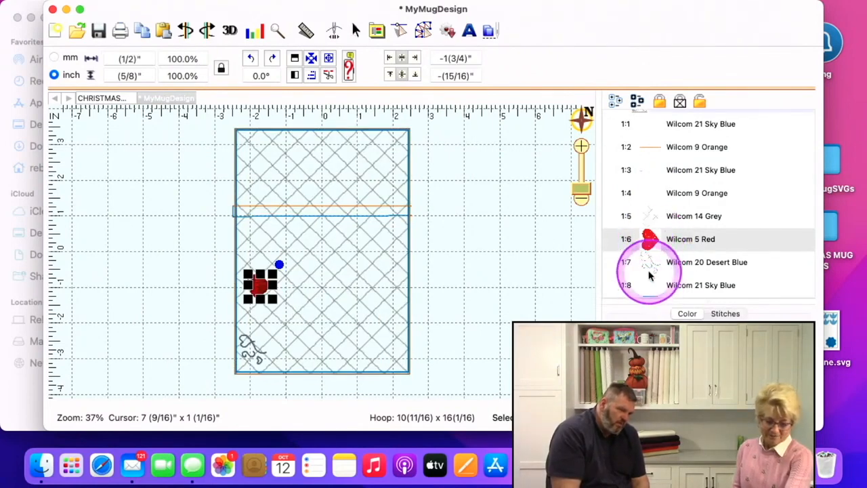
key(Delete)
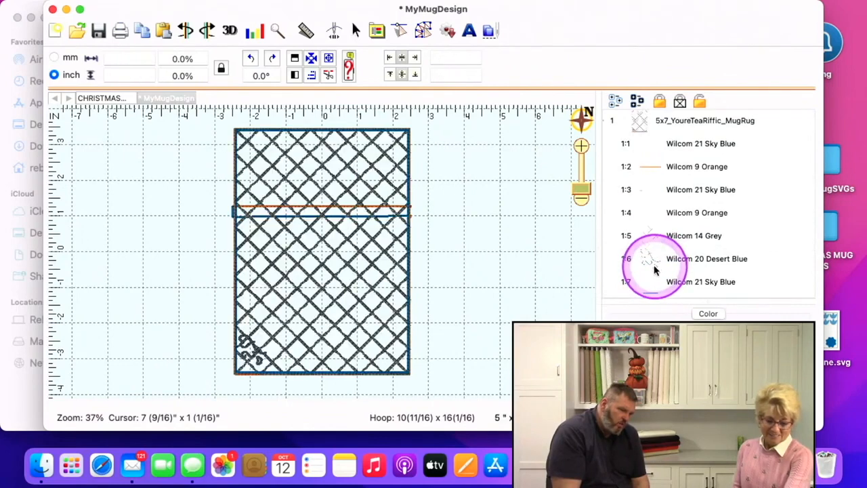
click(704, 260)
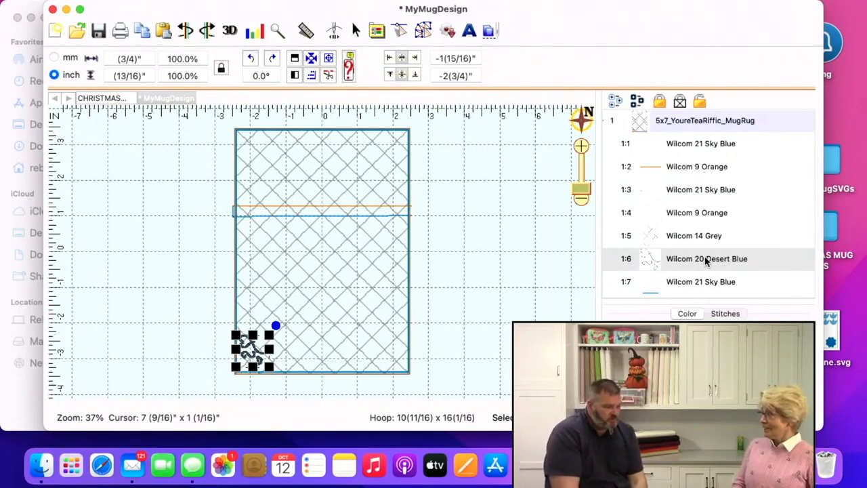
click(705, 262)
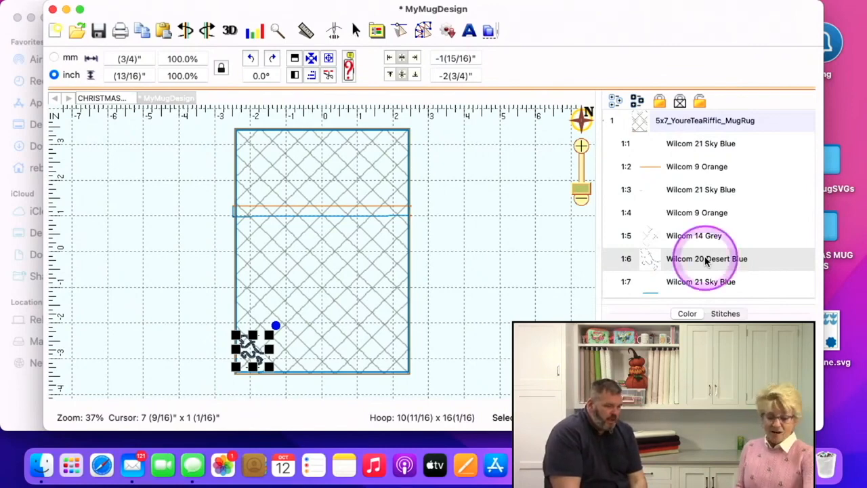
key(Delete)
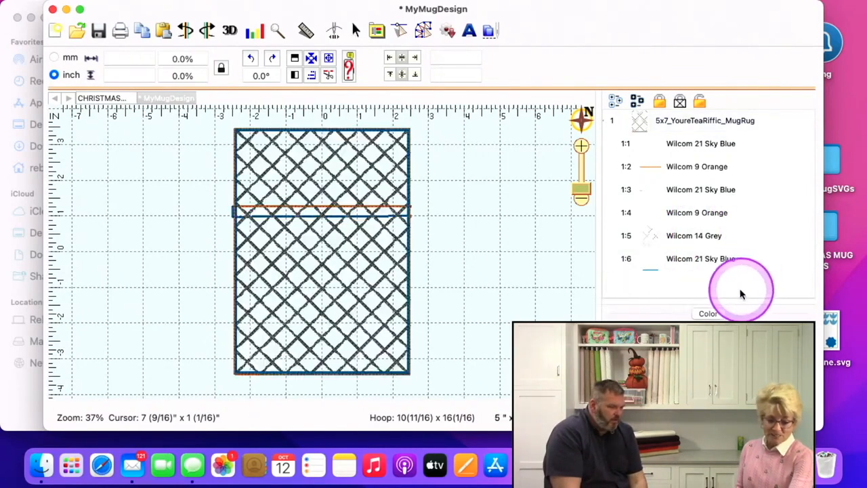
- Check the final Wilcom 21 Sky Blue layer and play the stitch simulation of the stripped mug rug at a faster speed
click(697, 265)
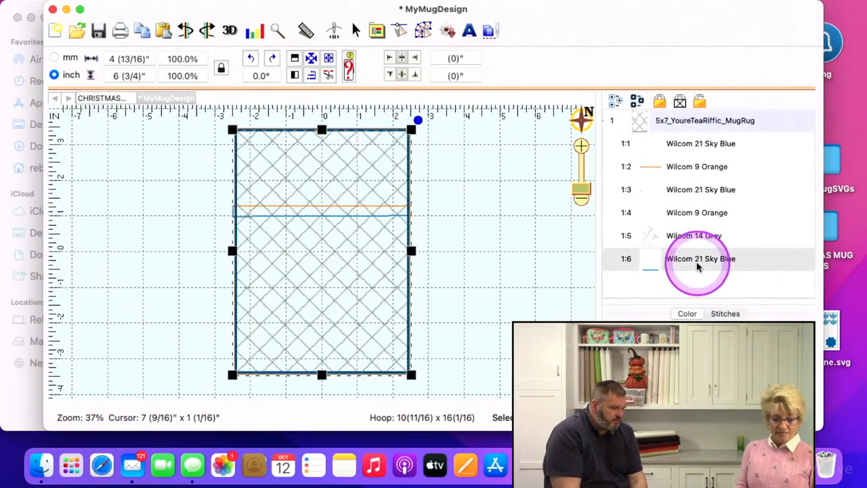
click(473, 277)
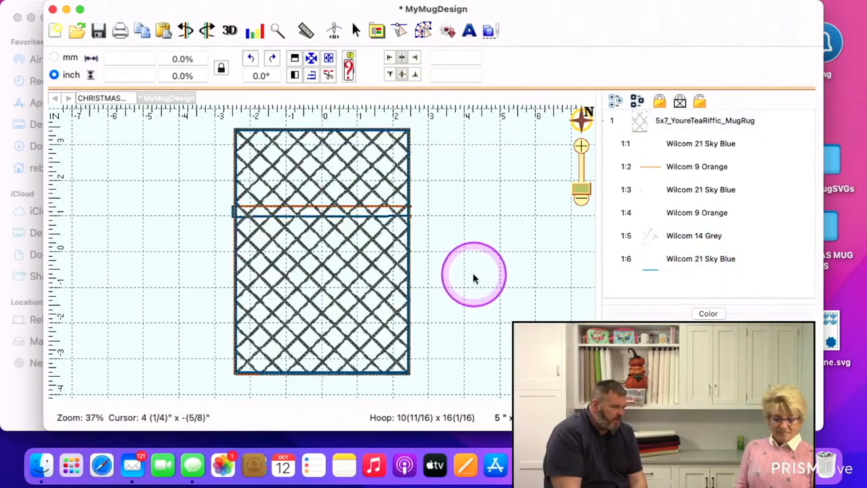
click(334, 32)
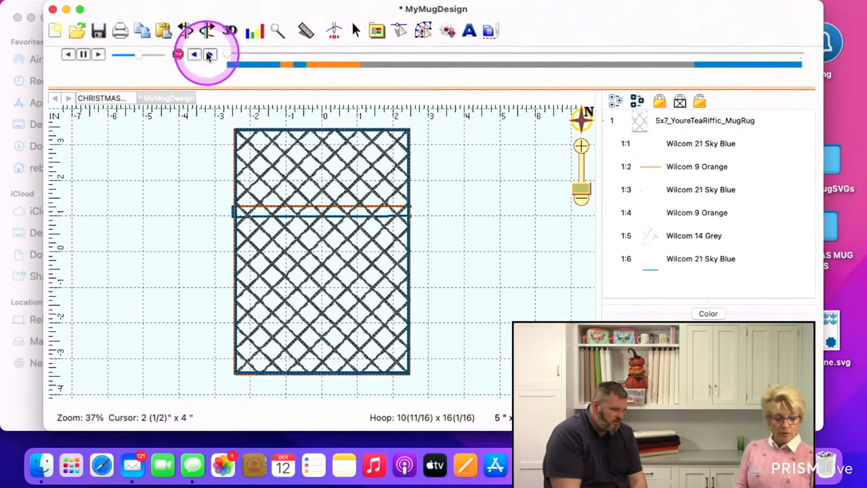
click(211, 56)
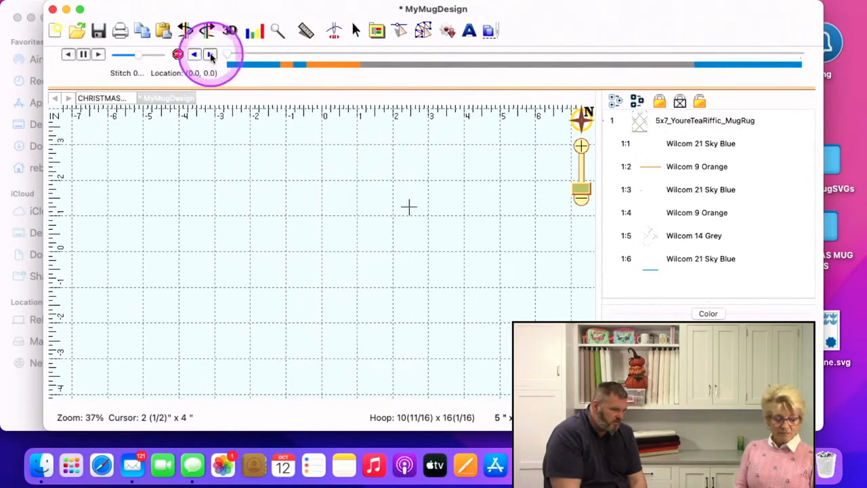
click(100, 56)
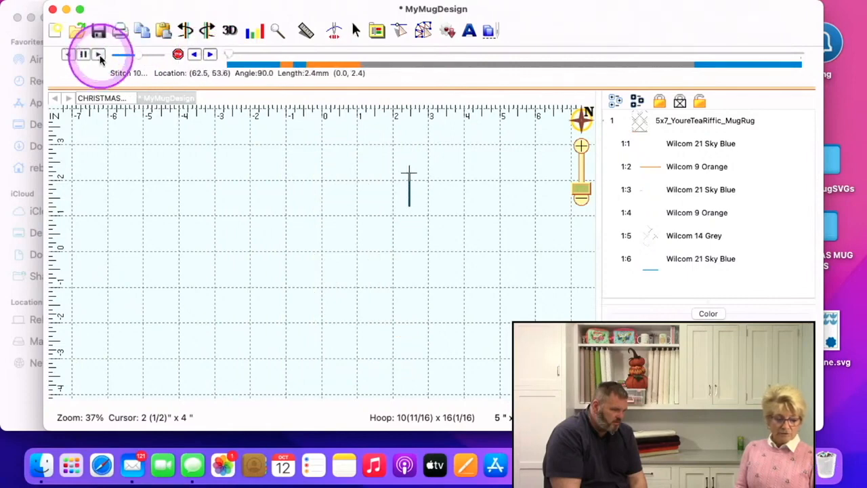
click(146, 56)
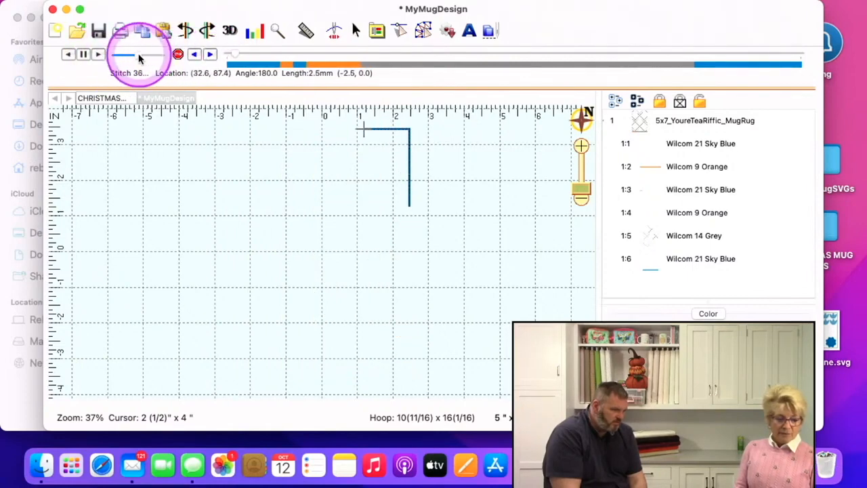
drag(139, 56, 152, 56)
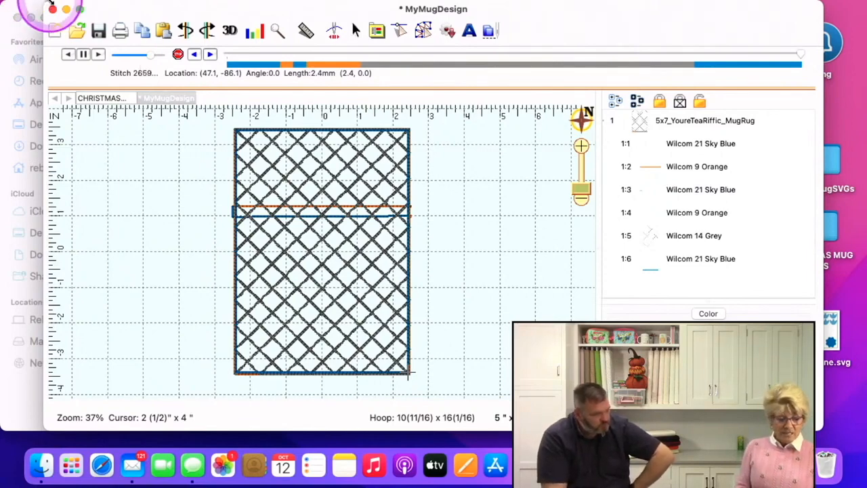
- Save the stripped MyMugDesign as both stitch and working files
mouse_move(52, 5)
click(110, 9)
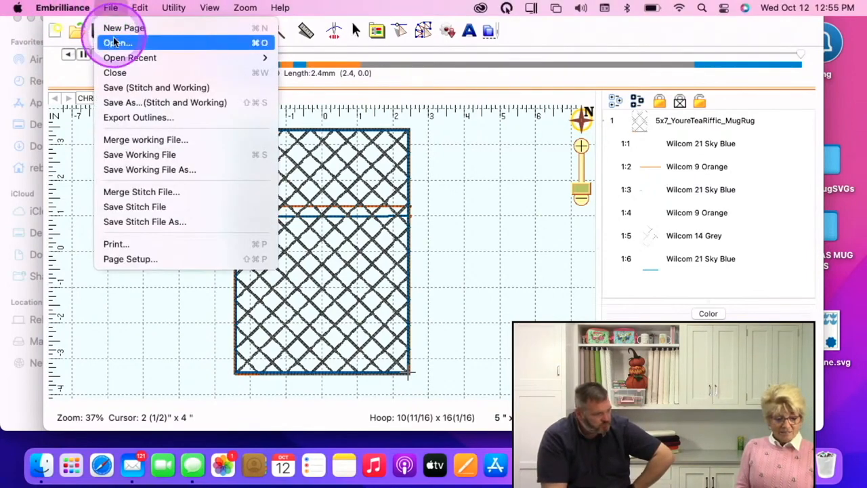
click(117, 88)
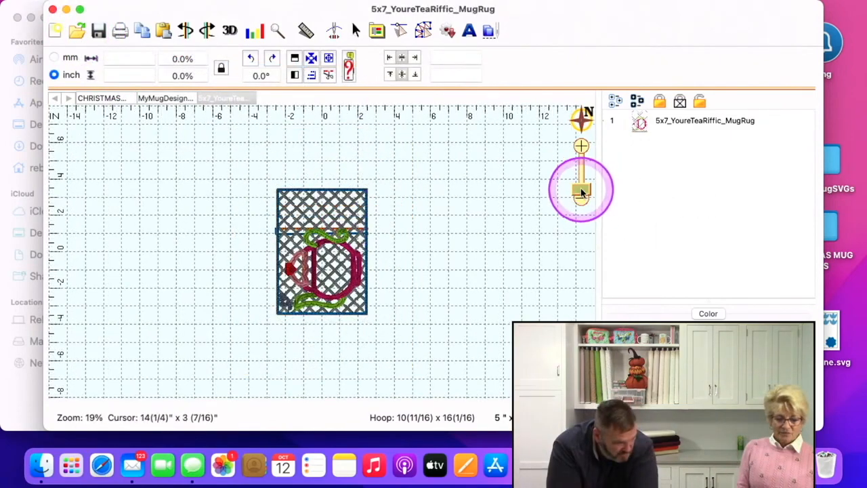
- Expand the original 5x7_YoureTeaRiffic_MugRug design into its color layers and look through the first ten
drag(580, 195, 580, 212)
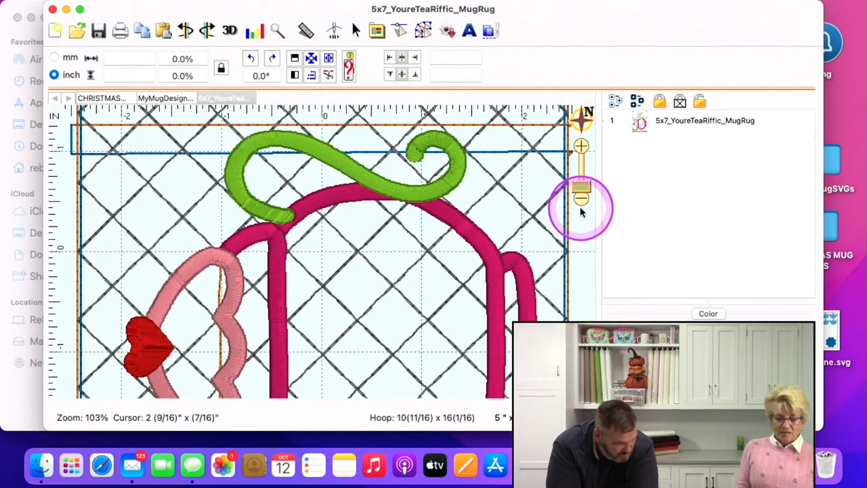
scroll(614, 142, left, 1)
click(611, 122)
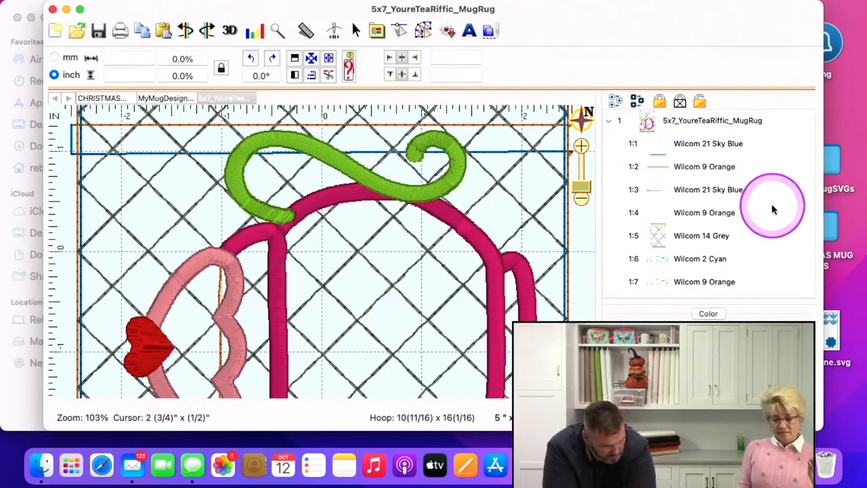
scroll(772, 210, down, 1)
scroll(772, 210, down, 1)
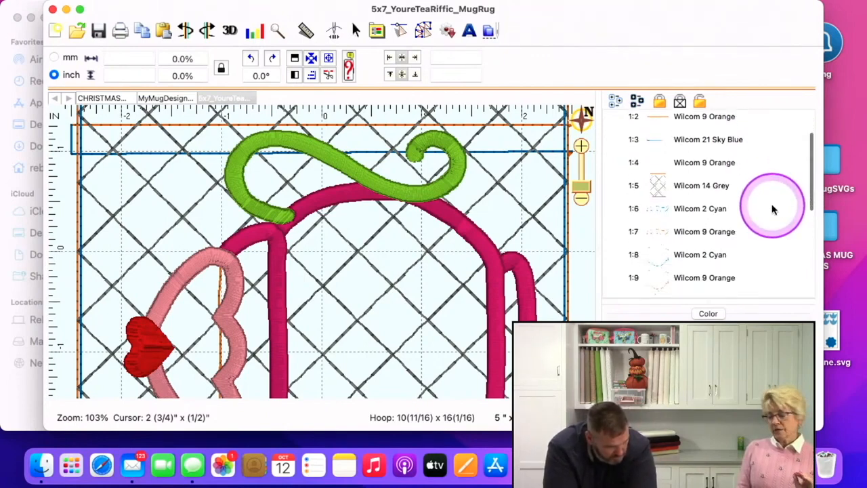
scroll(772, 210, down, 1)
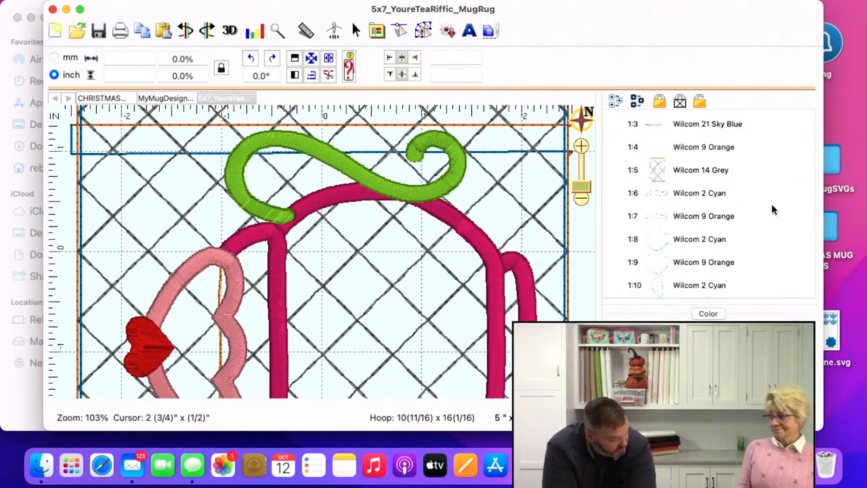
- Examine the Wilcom 2 Cyan and Wilcom 9 Orange layers from 1:6 on to see which applique shape each one outlines
click(656, 223)
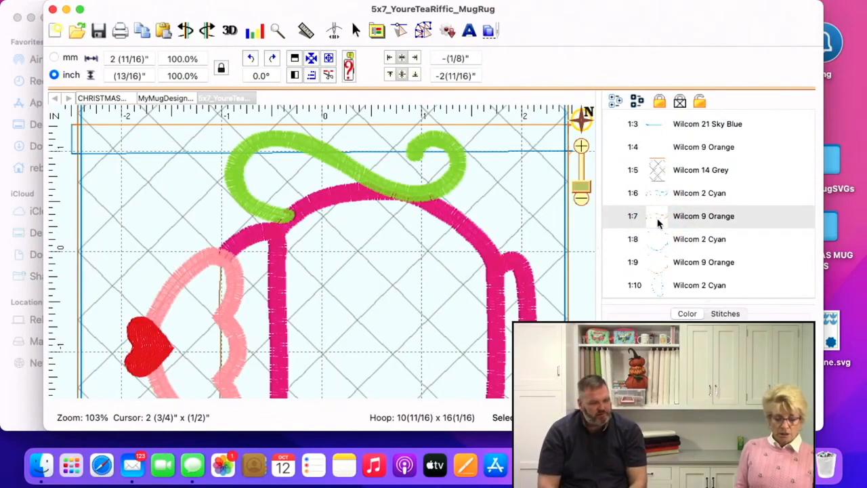
click(657, 223)
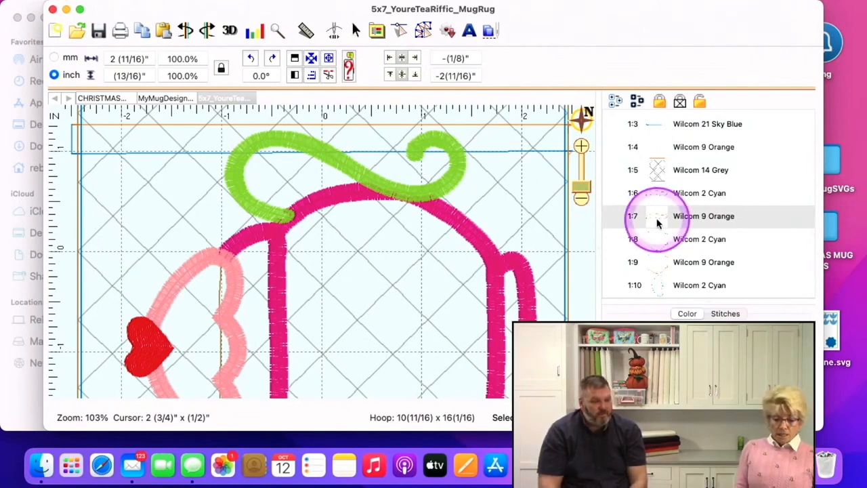
drag(657, 223, 656, 198)
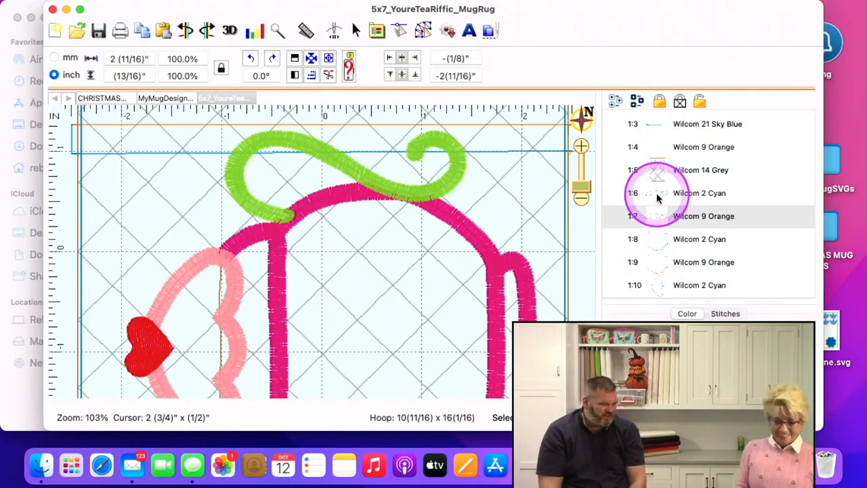
click(658, 197)
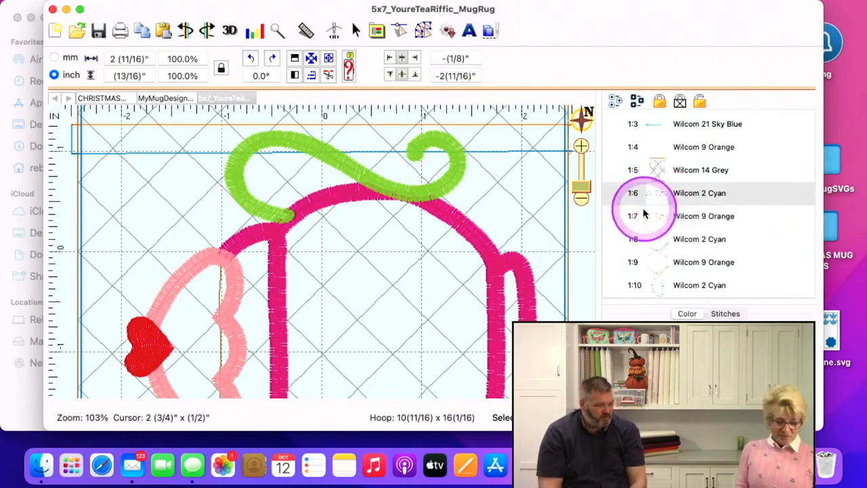
click(582, 198)
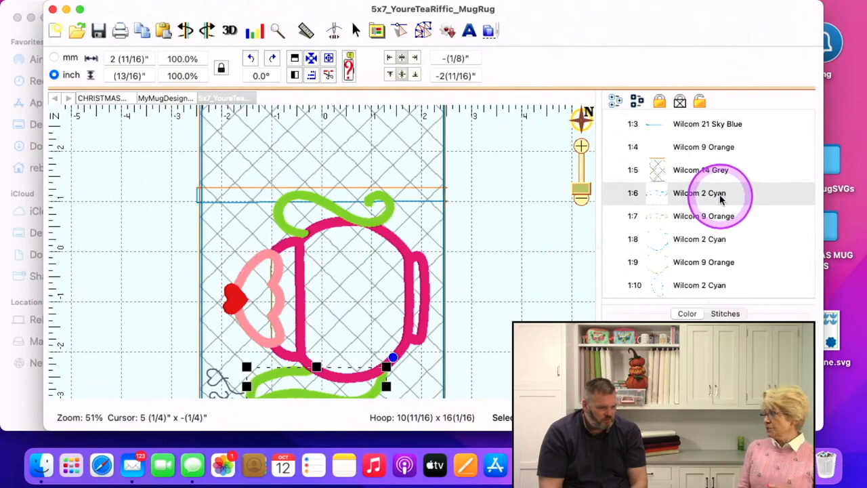
click(683, 240)
click(693, 287)
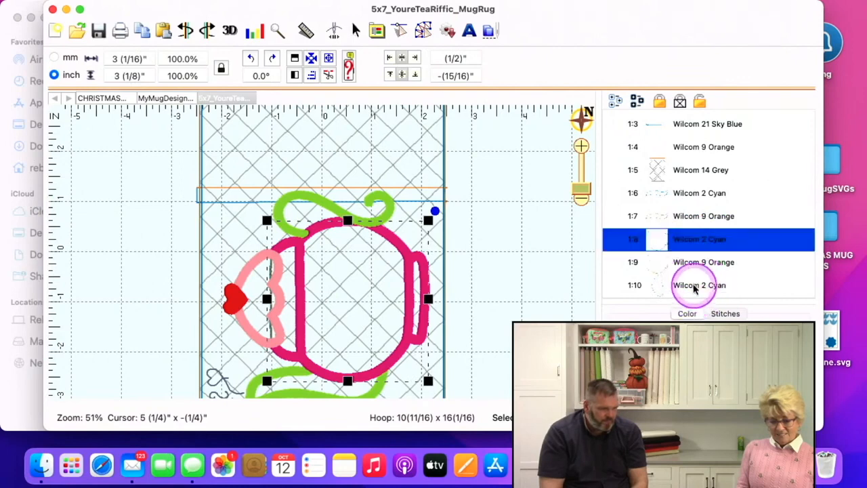
scroll(694, 289, down, 4)
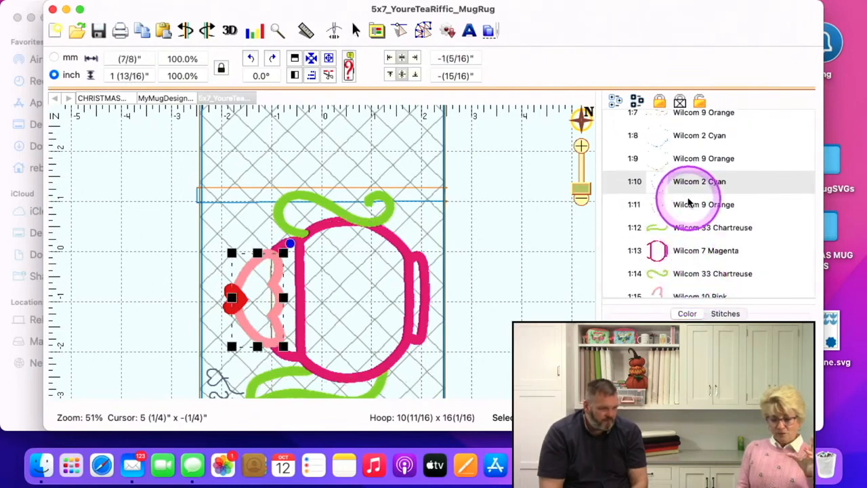
scroll(687, 203, up, 5)
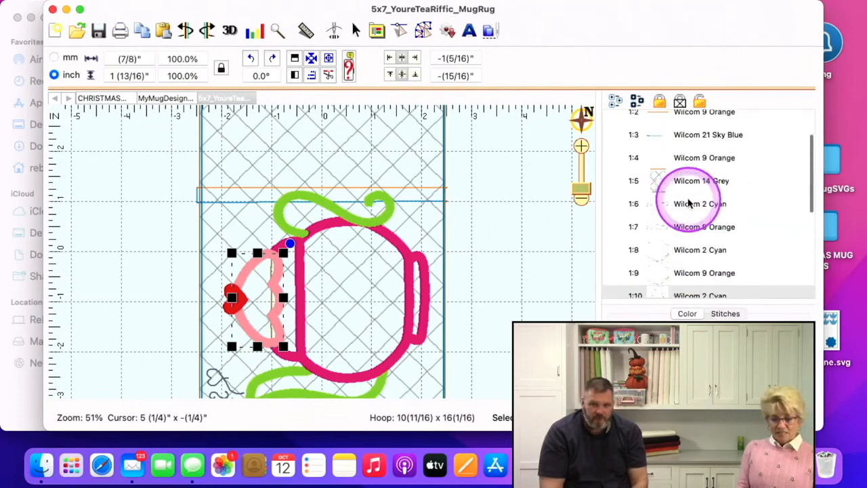
- Set the applique style of the Wilcom 2 Cyan layer 1:6 to Applique Position
click(690, 206)
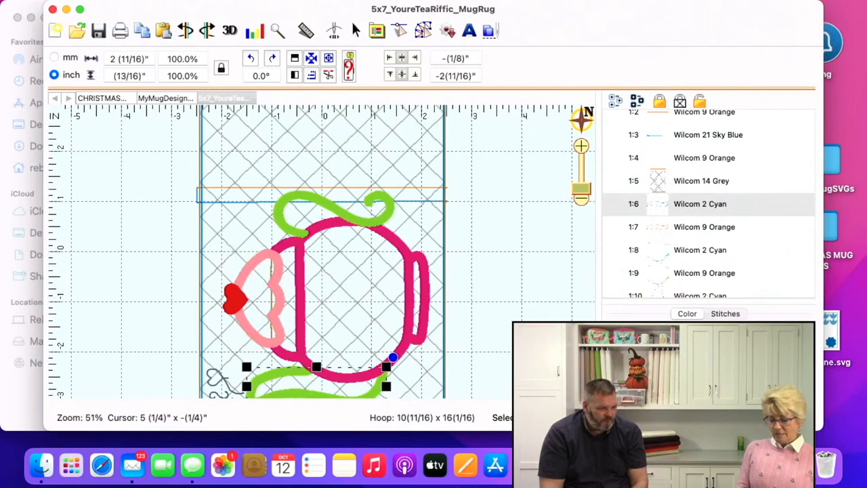
double_click(690, 205)
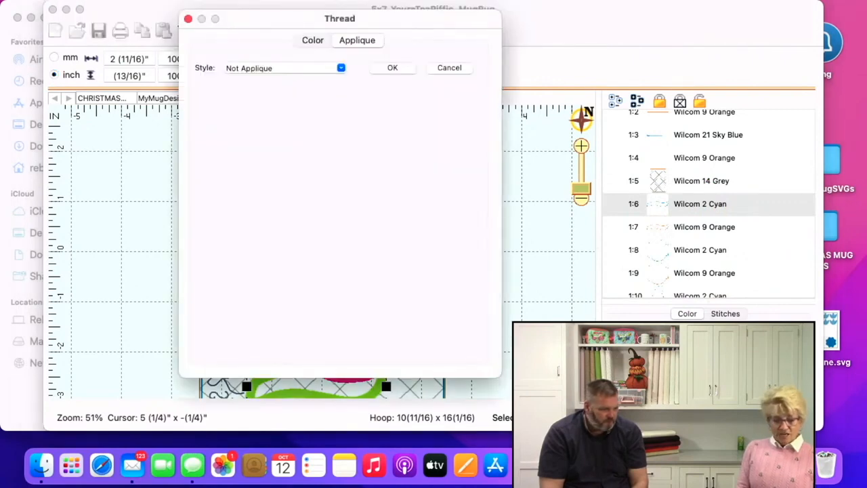
click(313, 41)
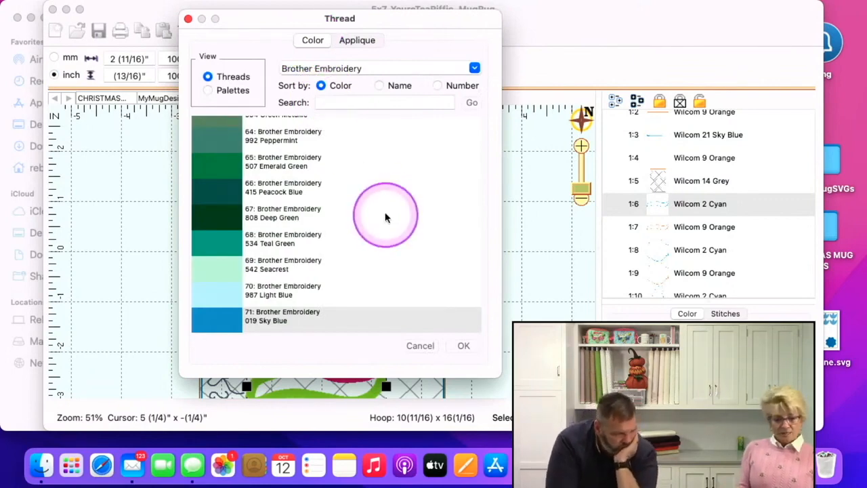
click(358, 41)
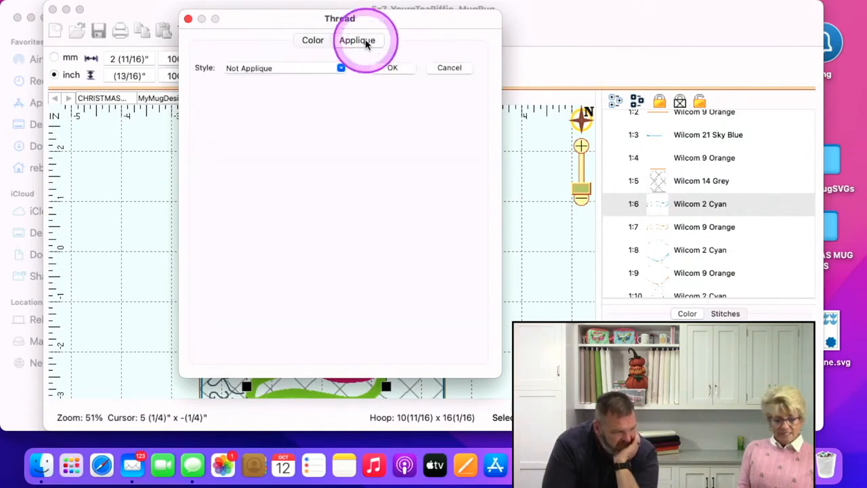
click(341, 69)
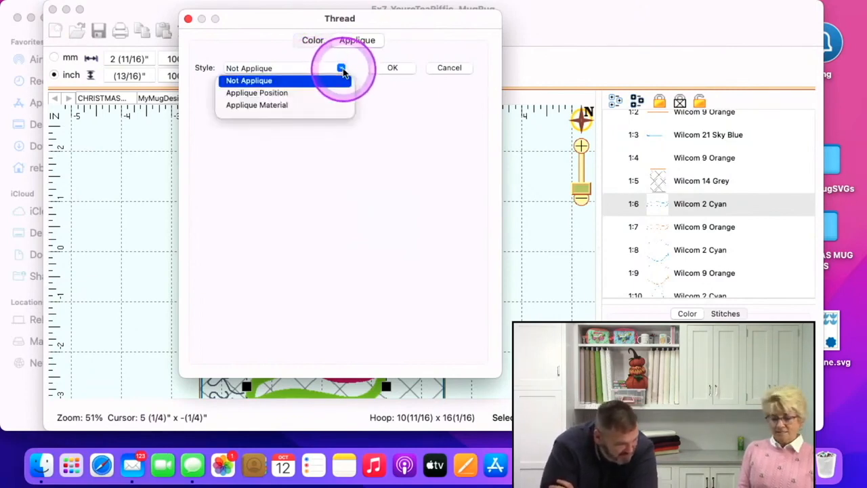
click(284, 94)
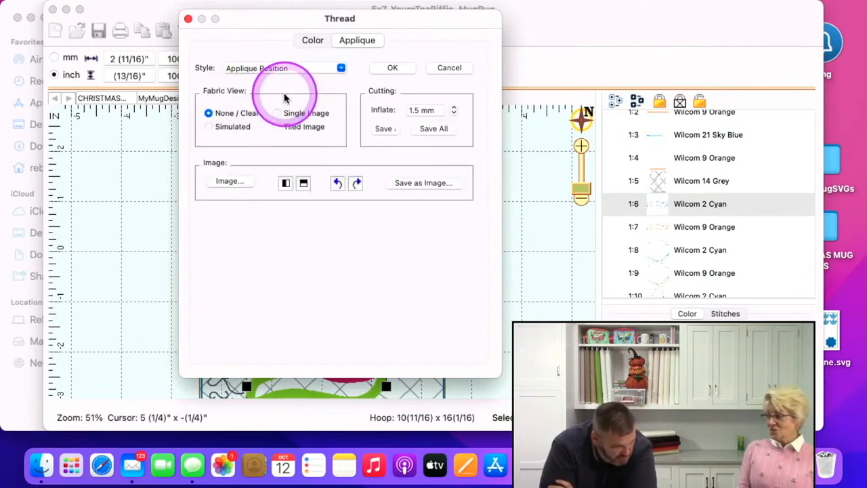
click(285, 98)
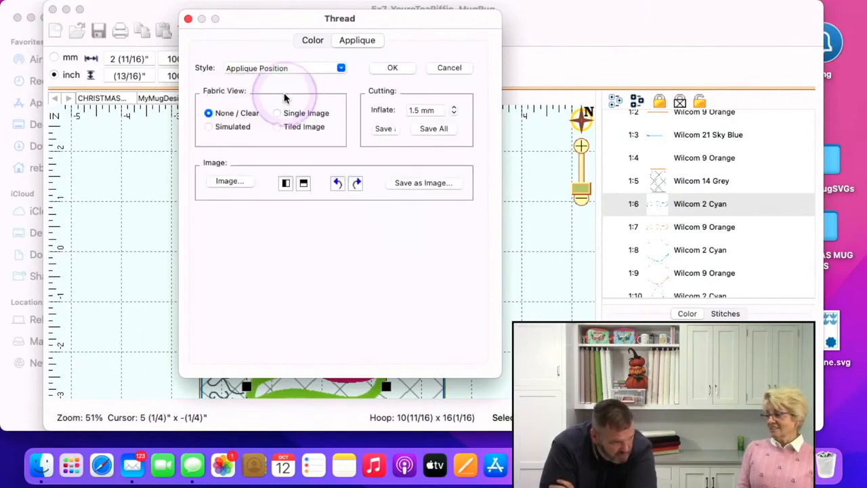
click(281, 259)
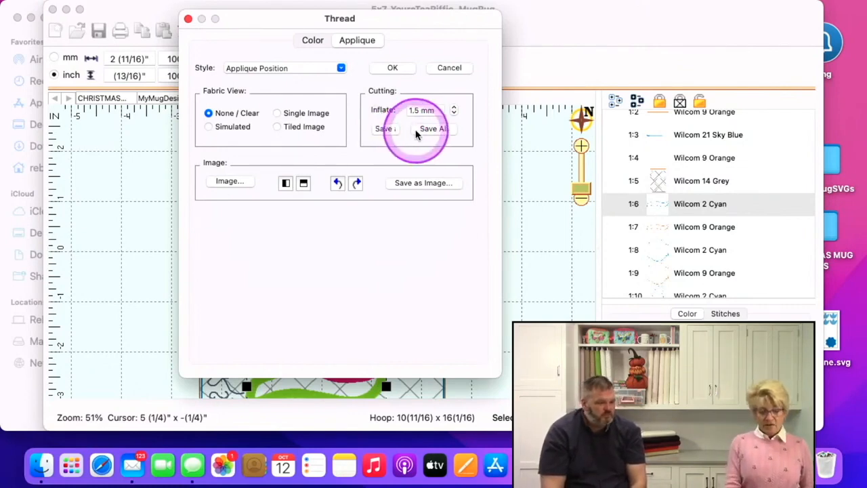
- Save the layer 1:6 cutting shape as Untitled.svg in BLOCK TWELVE at 72 DPI with 1.5 mm inflation, and apply its applique settings
click(415, 134)
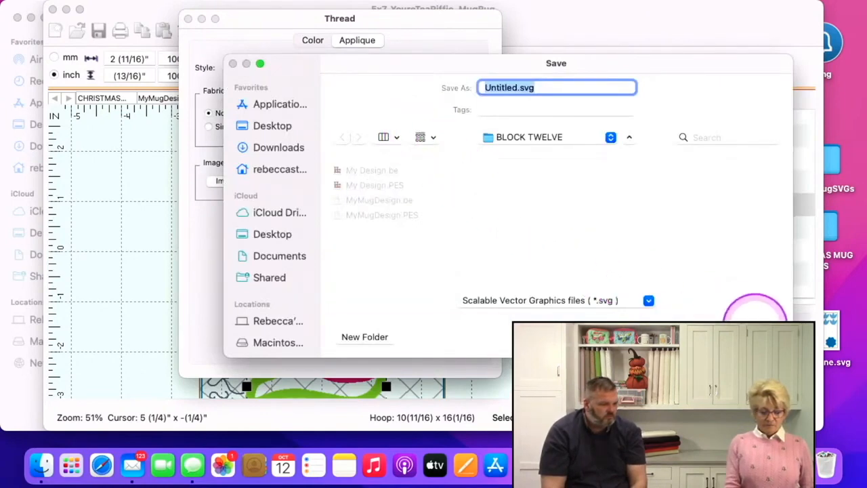
click(755, 337)
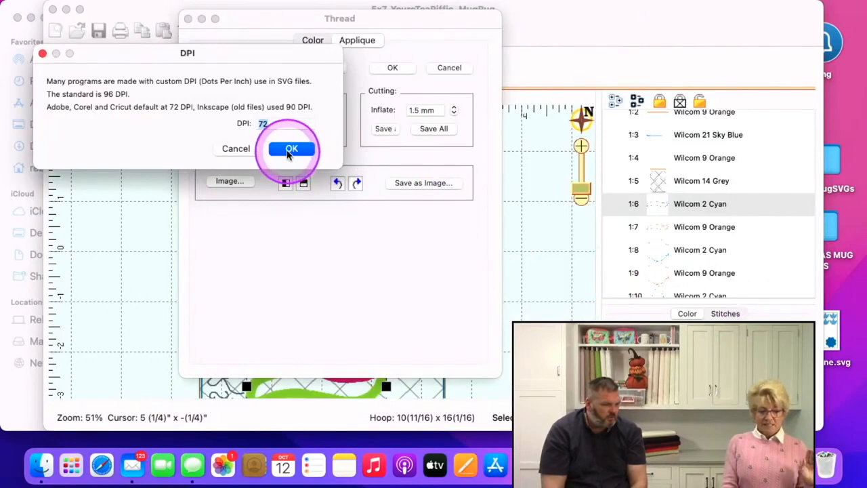
click(290, 149)
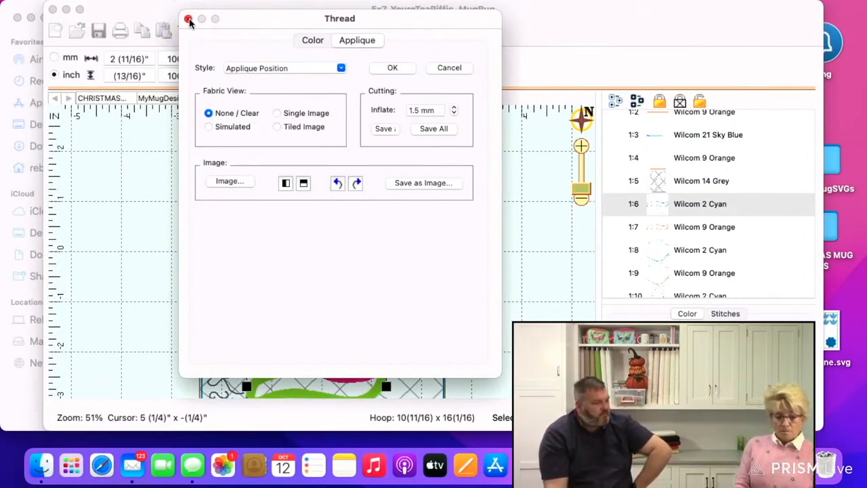
click(412, 70)
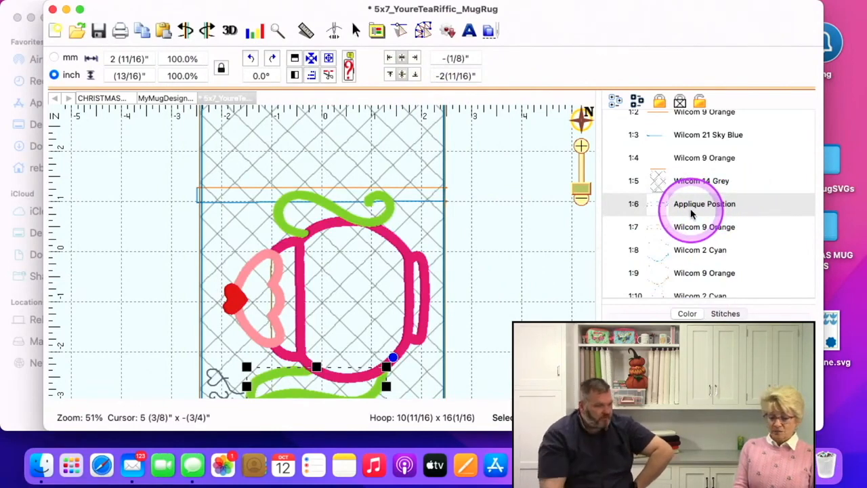
- Mark the Wilcom 2 Cyan layer 1:8, the teapot body placement, as an Applique Position
click(697, 249)
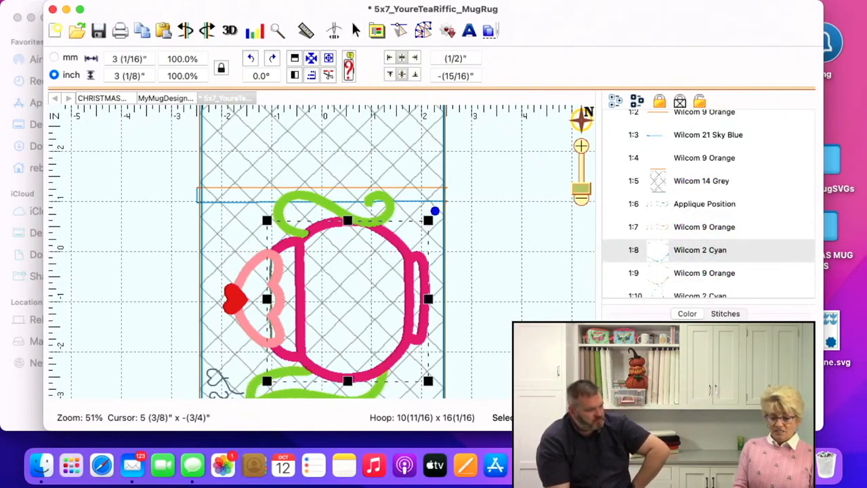
double_click(697, 249)
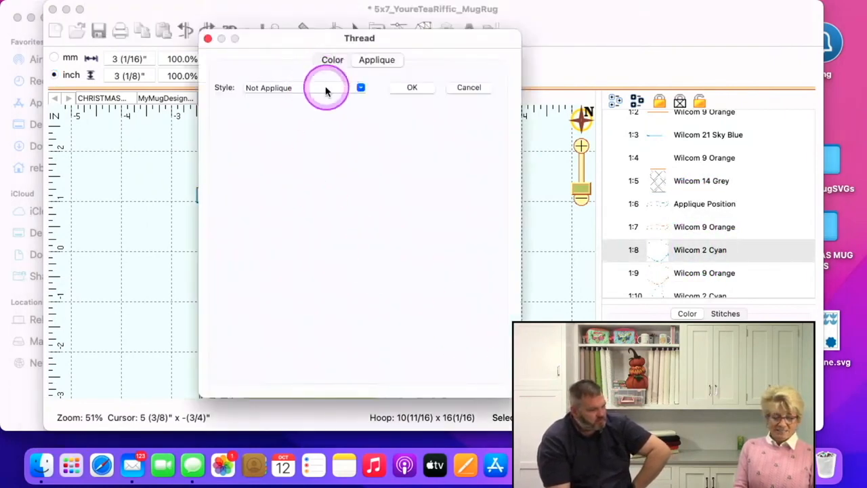
click(362, 89)
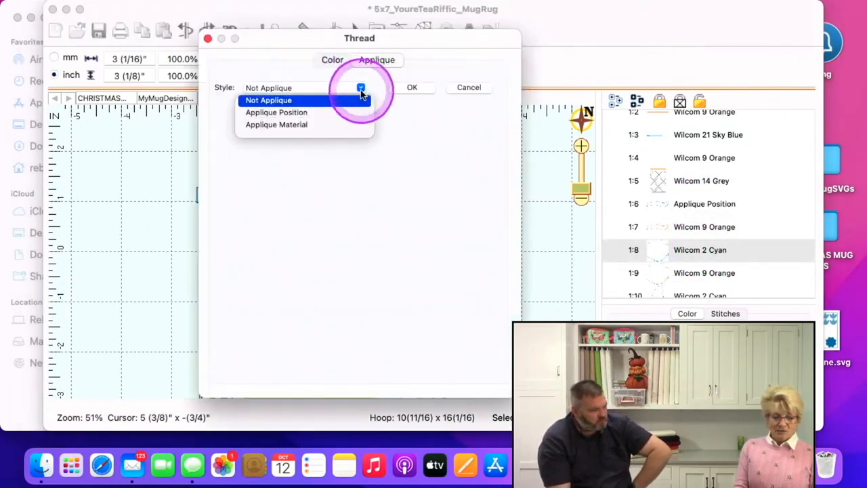
click(331, 114)
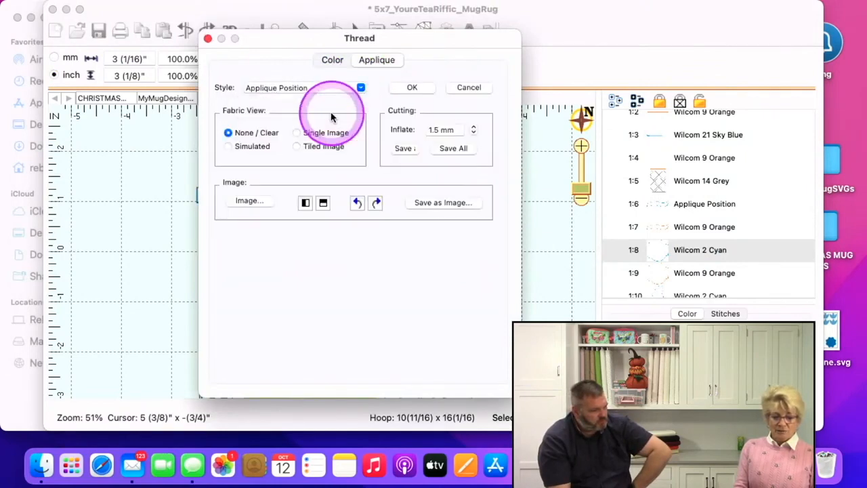
click(413, 88)
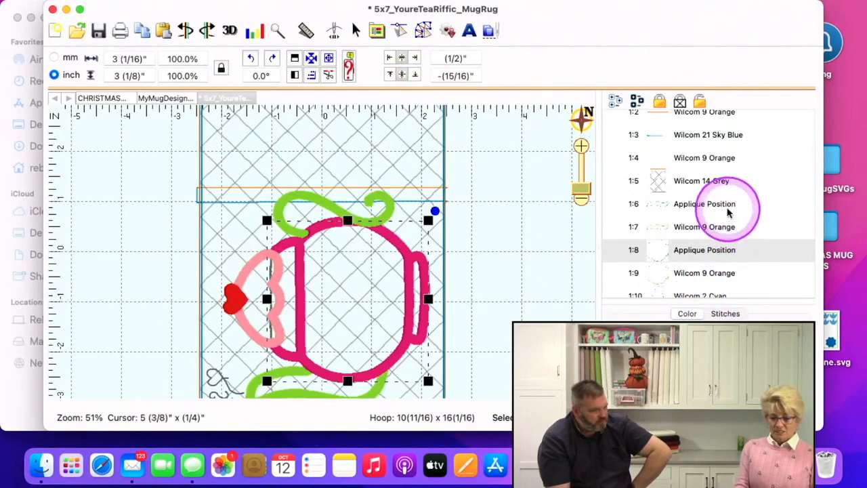
- Mark the Wilcom 2 Cyan layer 1:10, the remaining placement outline, as an Applique Position
scroll(770, 252, down, 3)
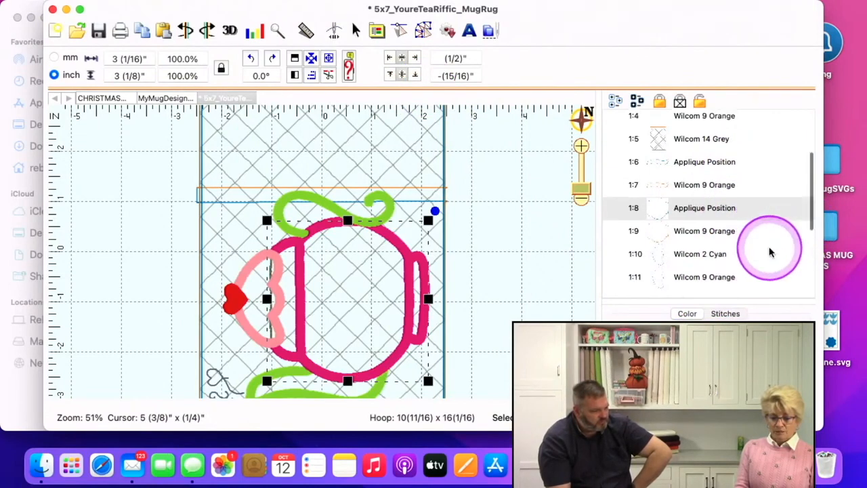
click(711, 258)
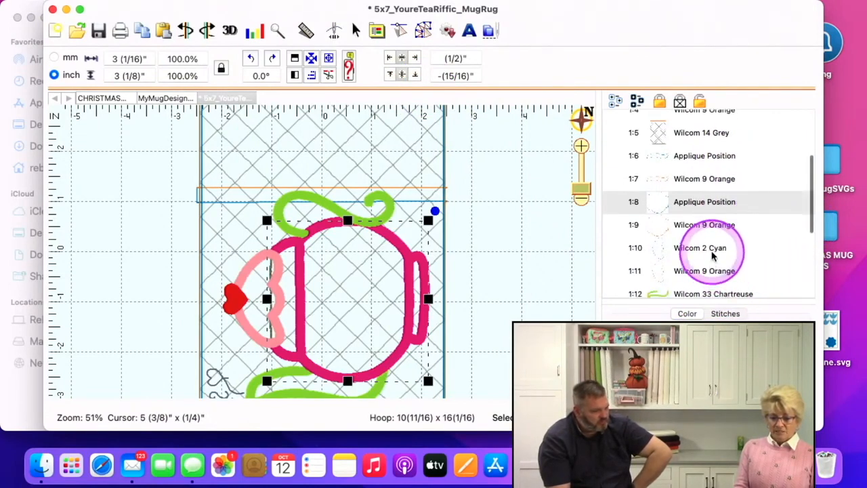
click(650, 349)
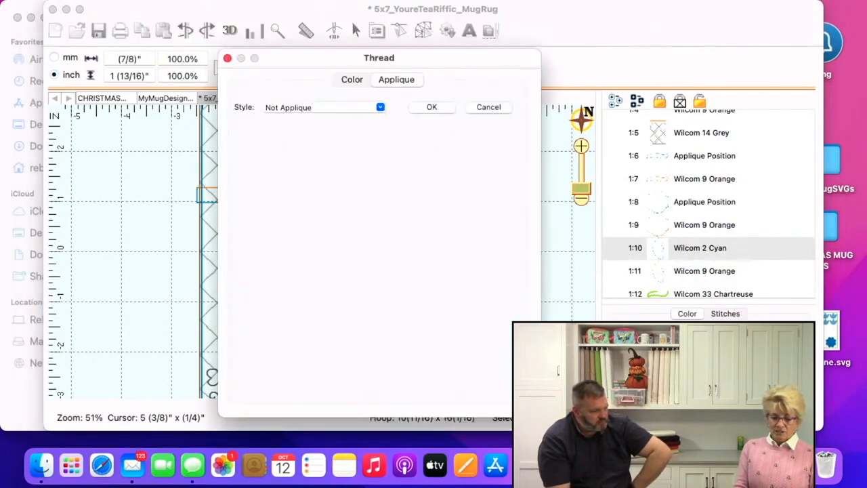
click(380, 107)
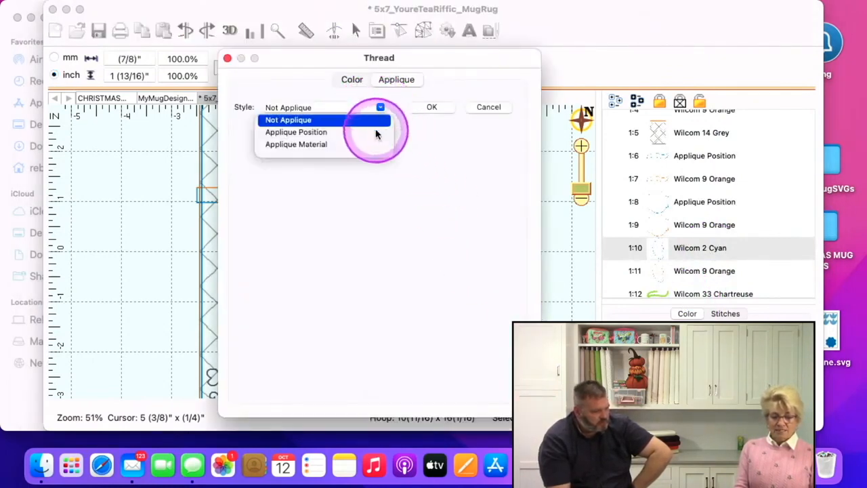
click(348, 133)
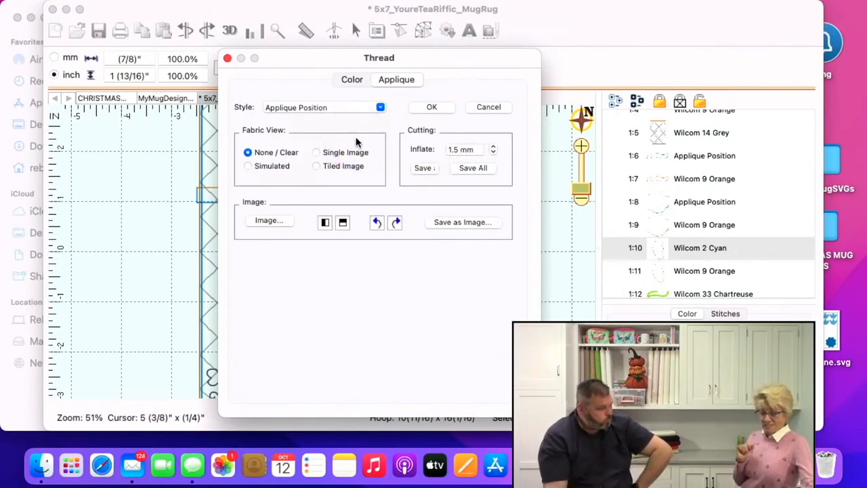
click(430, 107)
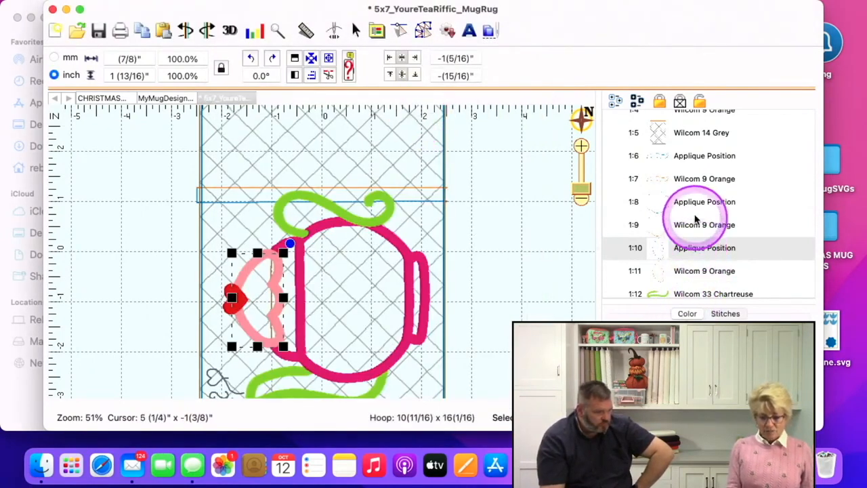
- Open the applique settings of layer 1:10
double_click(705, 248)
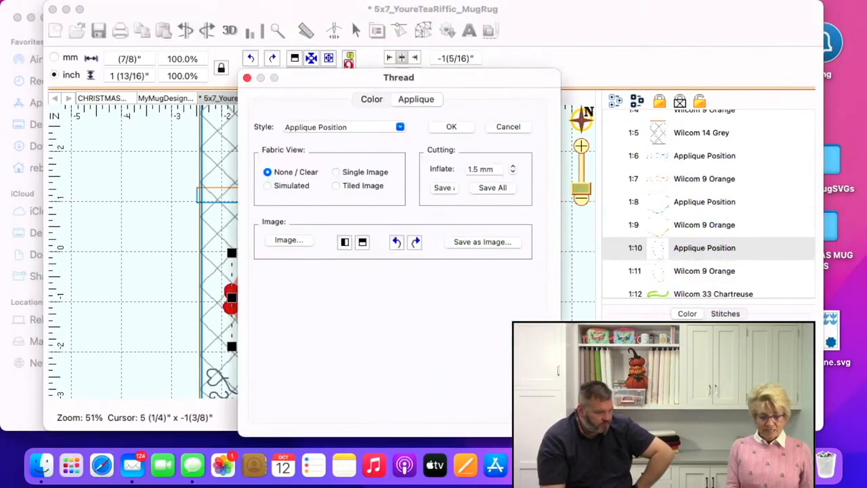